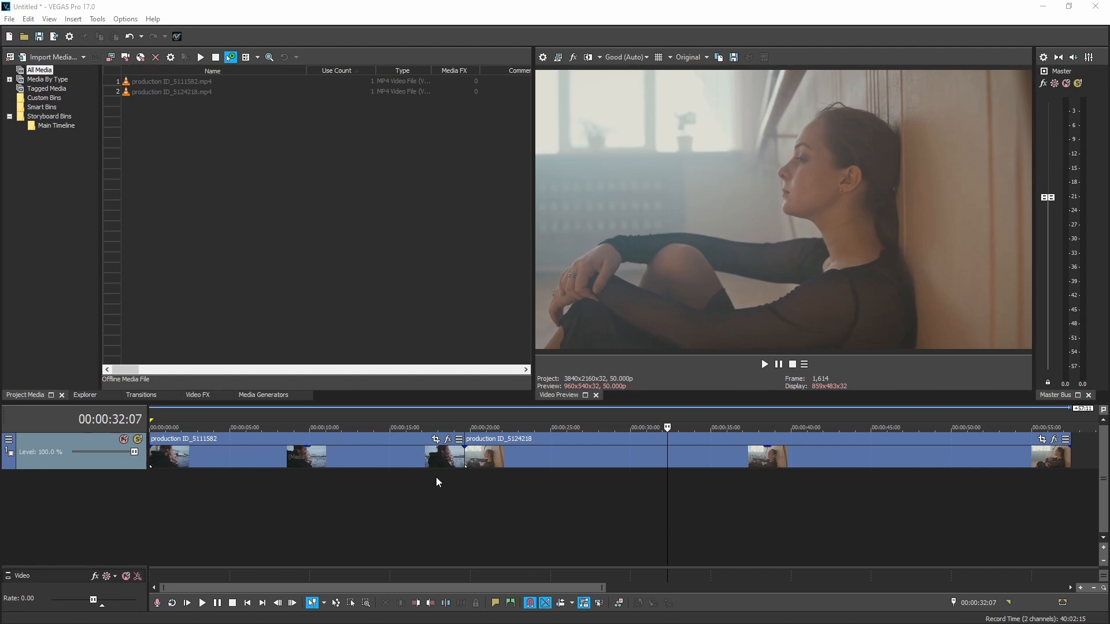
Step: Park the playhead on the first clip at 00:00:08:22 and add the VEGAS LUT Filter to the video output effects
left_click(281, 484)
left_click(565, 491)
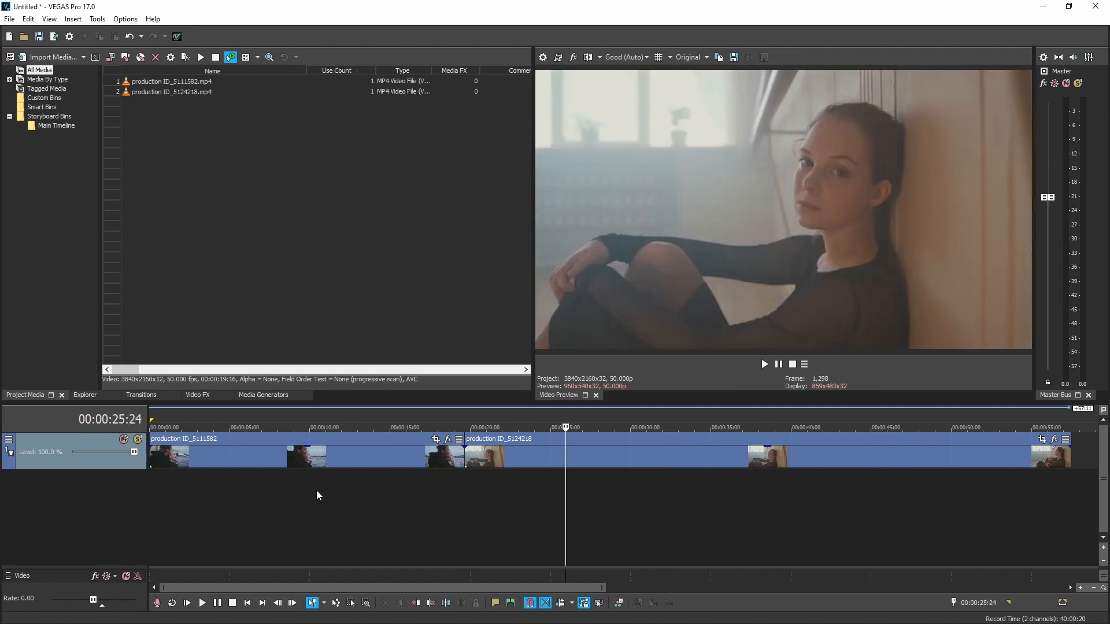
left_click(293, 481)
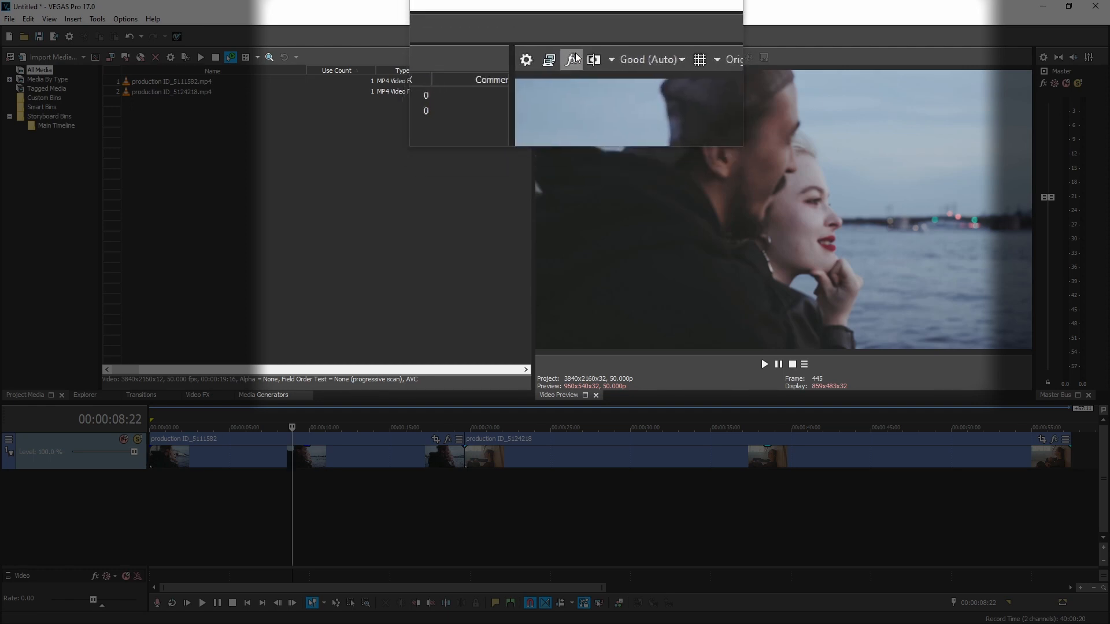
left_click(576, 57)
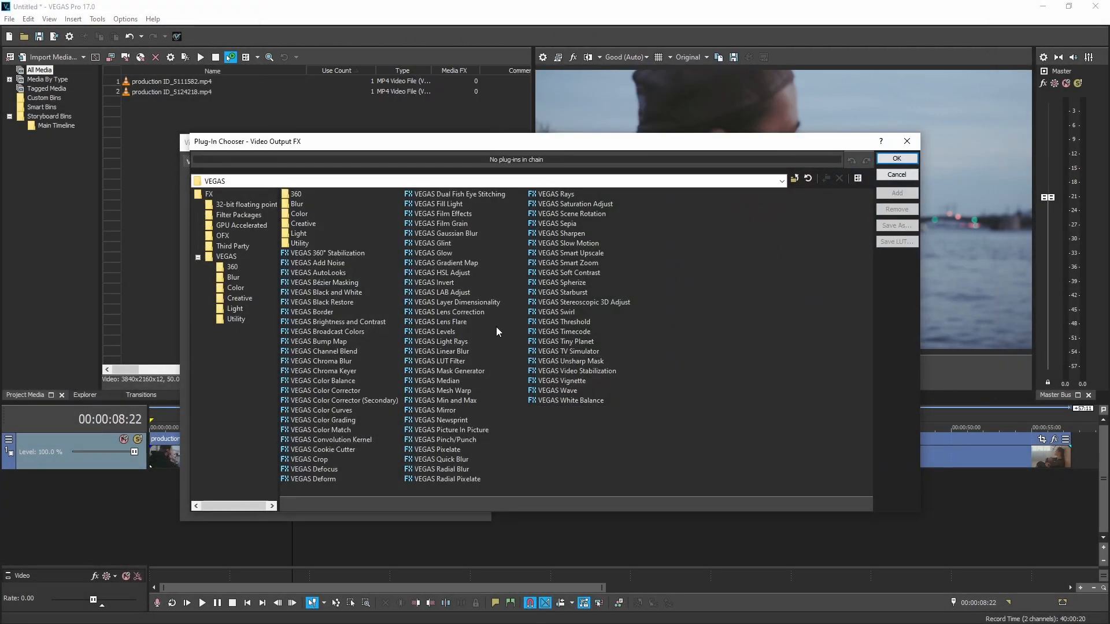
left_click(431, 362)
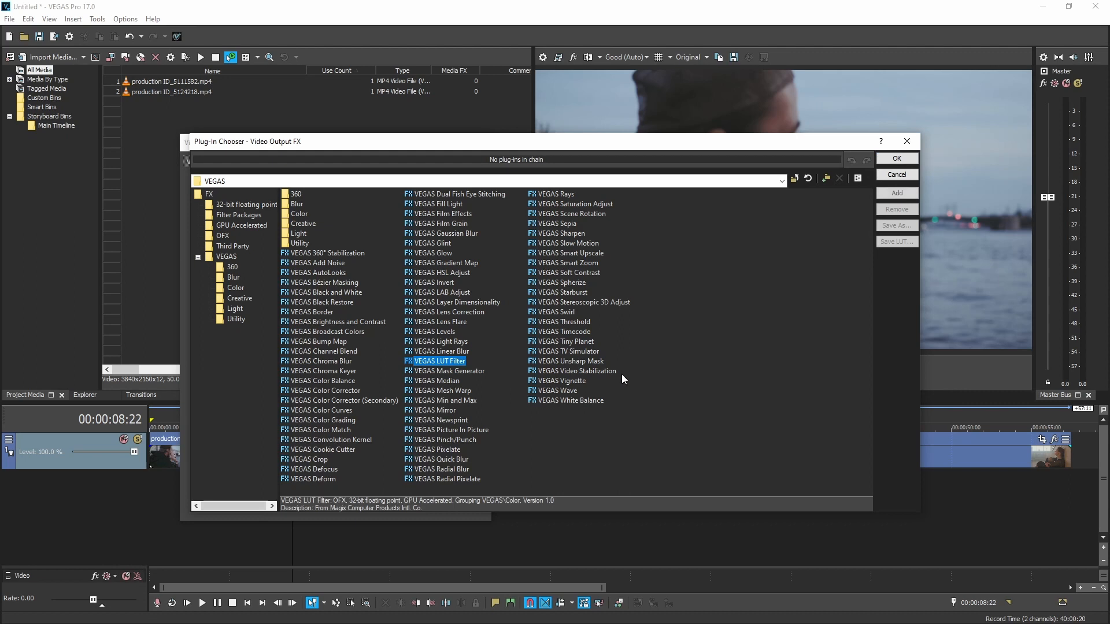
double_click(435, 362)
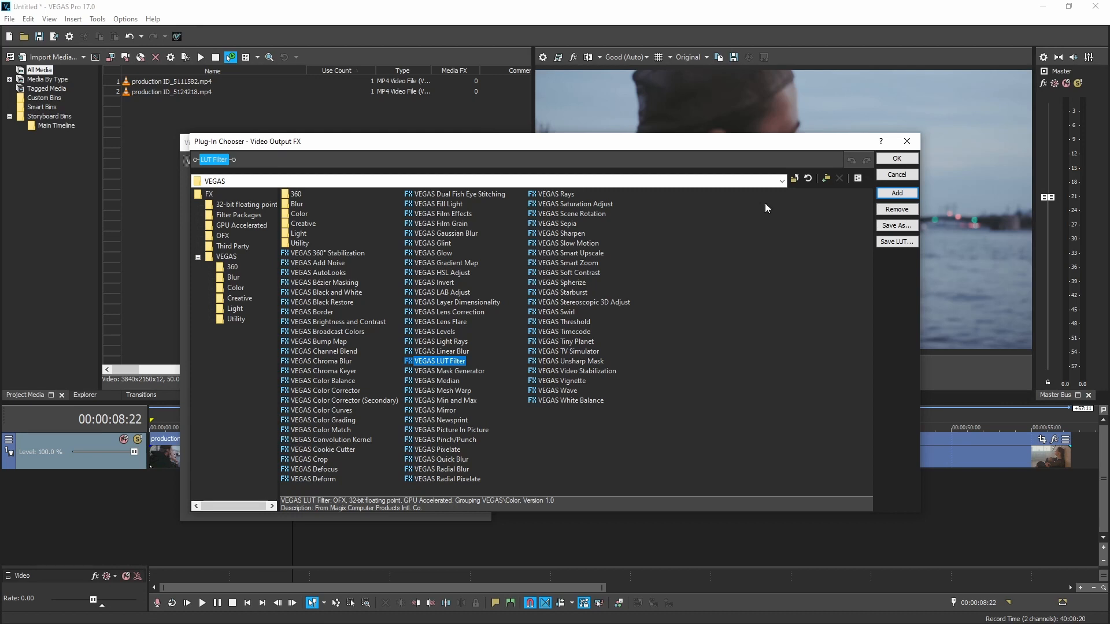
left_click(898, 158)
left_click_drag(431, 142, 498, 110)
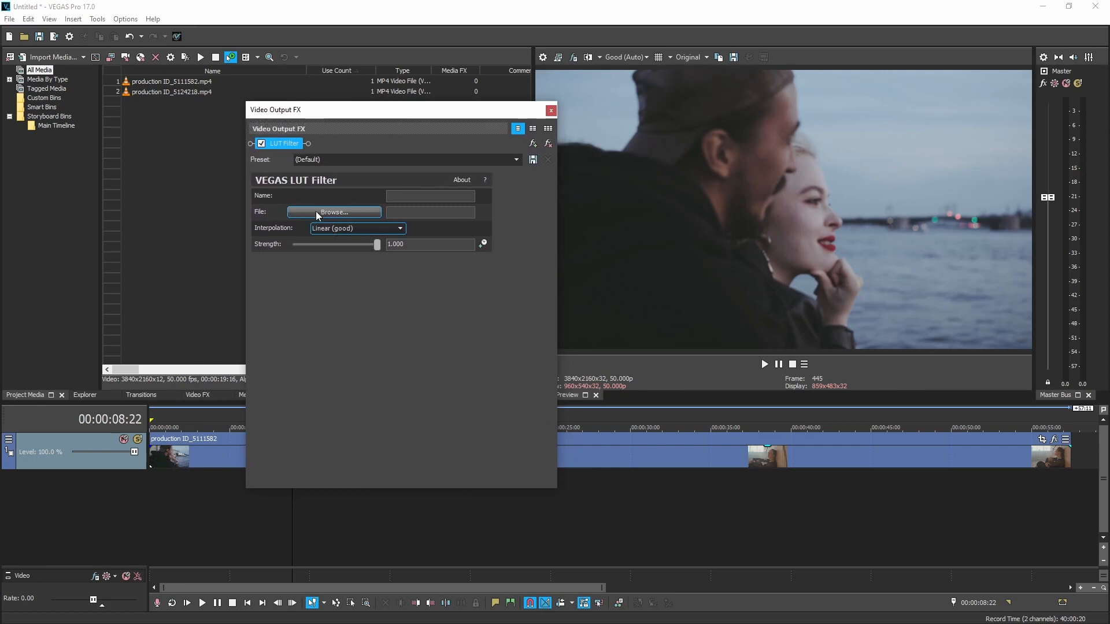
Step: Load the LUT file "Tims tools_Ultra balancer.cube" into the LUT Filter
left_click(299, 212)
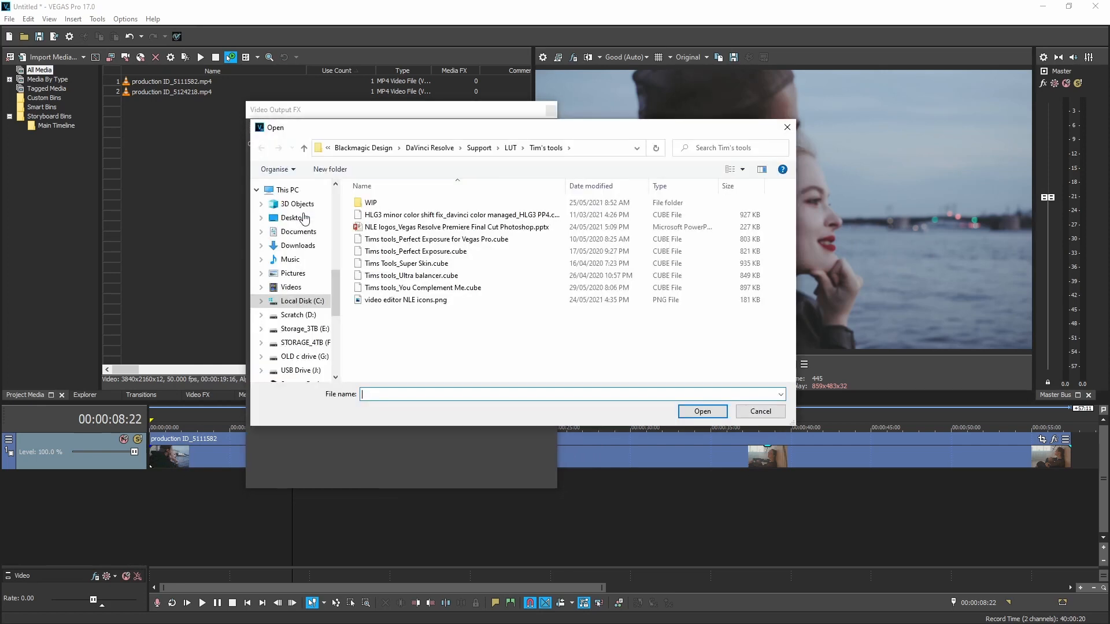
left_click(411, 275)
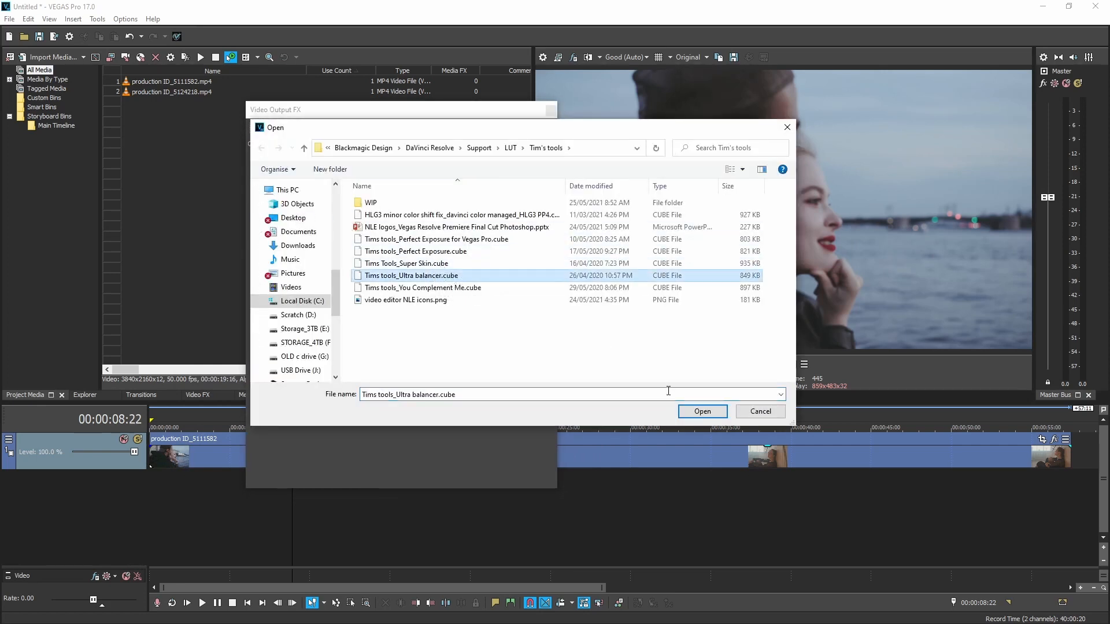
left_click(703, 411)
left_click_drag(454, 117, 483, 116)
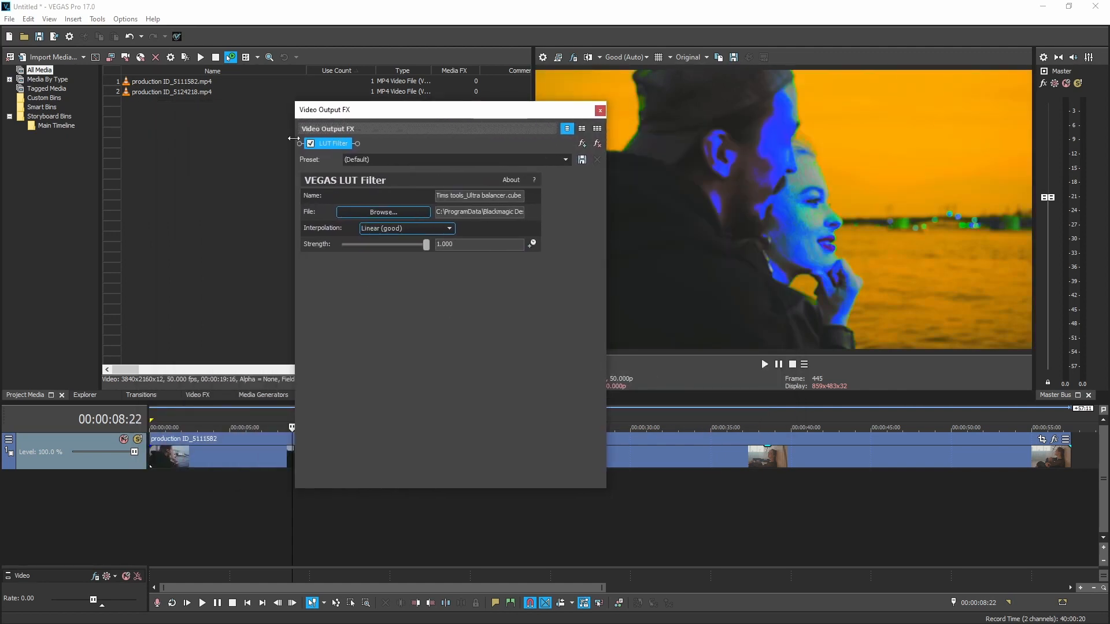
Step: Examine the first clip's original colours at several points with the LUT Filter bypassed, stop at 00:00:17:22 and re-enable the filter
left_click(311, 143)
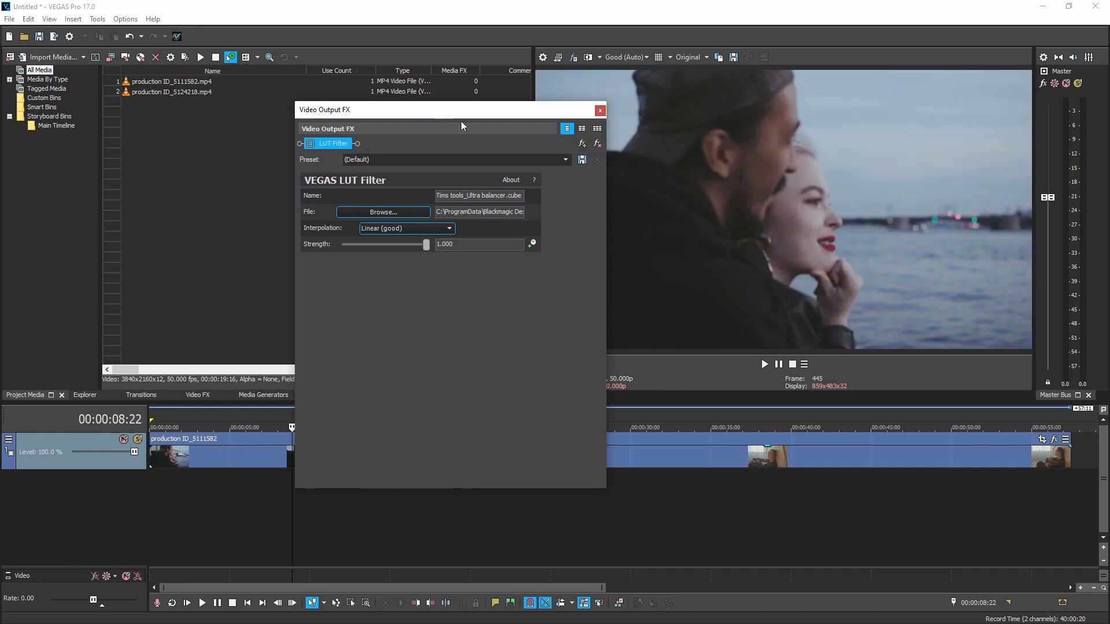
left_click_drag(481, 117, 396, 72)
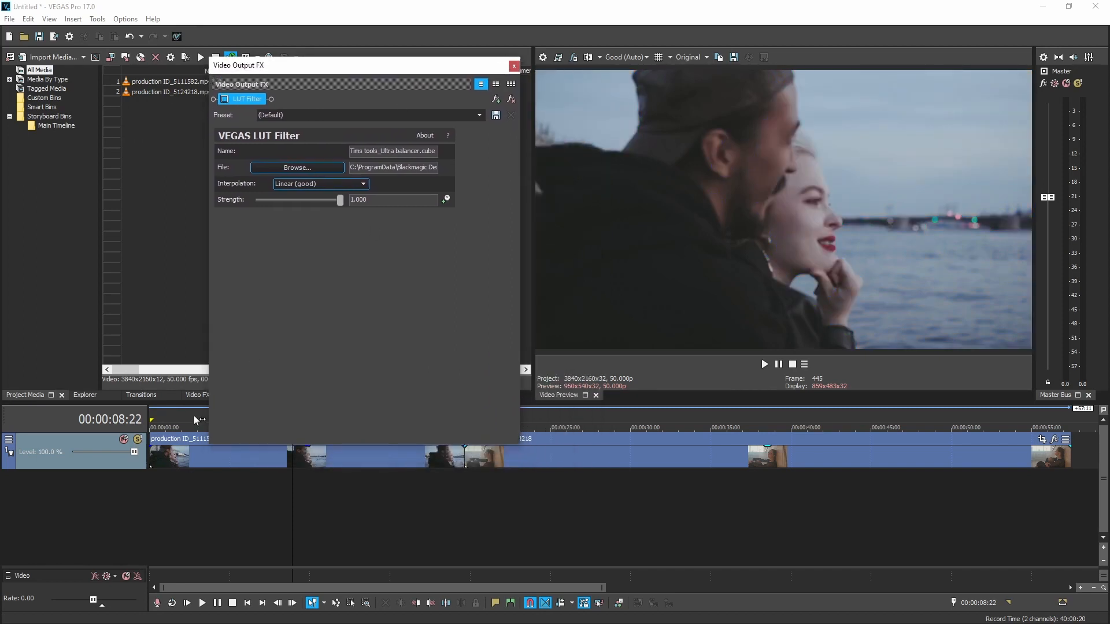
left_click(186, 484)
left_click(314, 485)
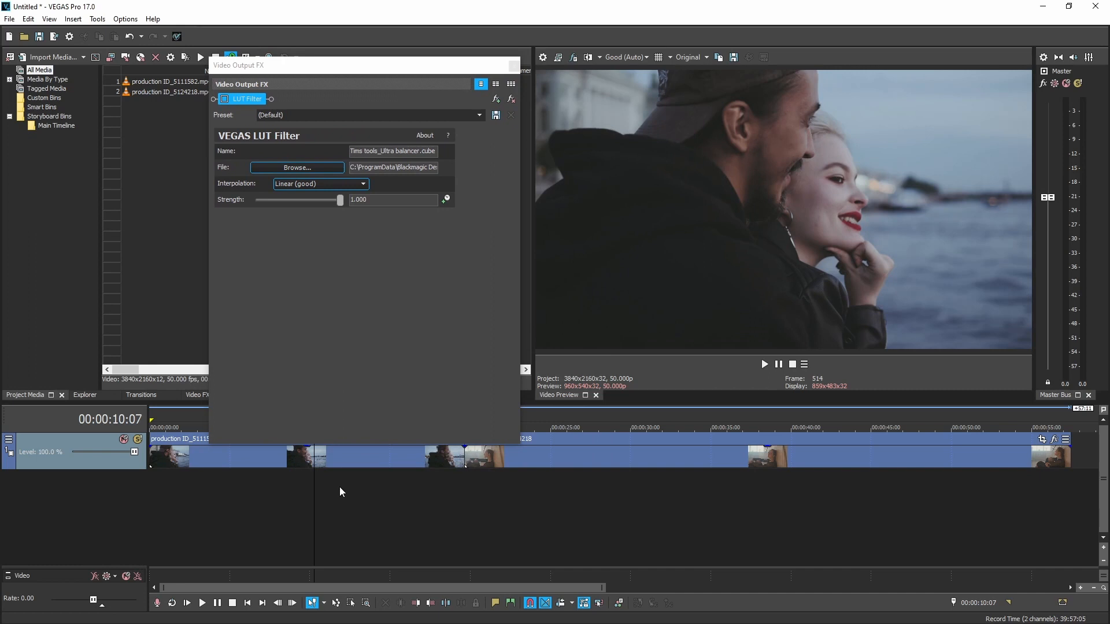
left_click(369, 491)
left_click(411, 487)
left_click(330, 479)
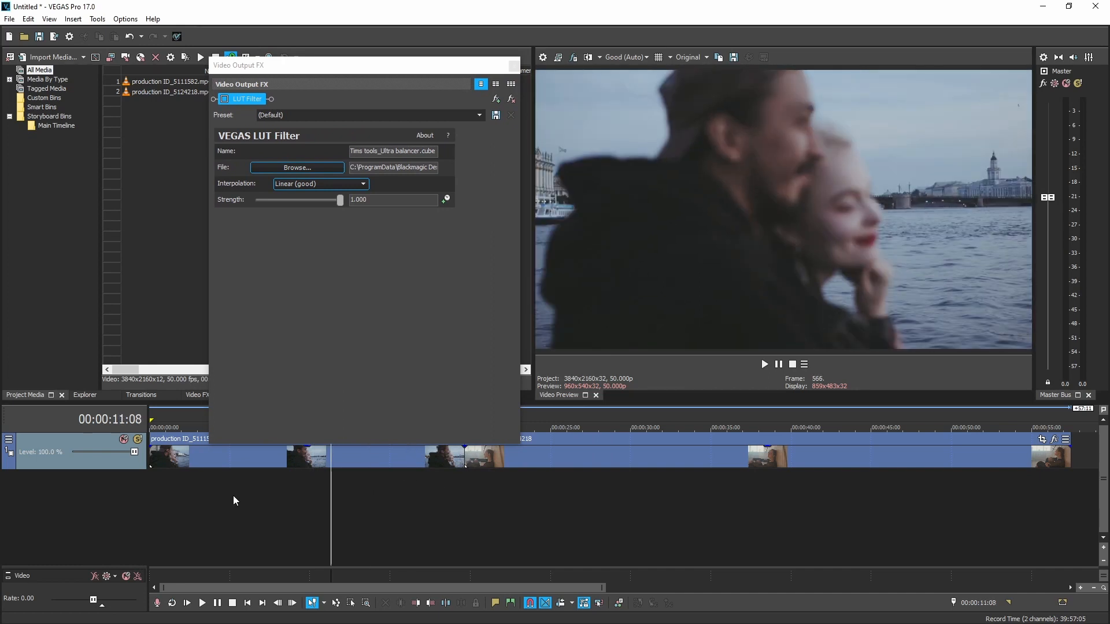
left_click(259, 497)
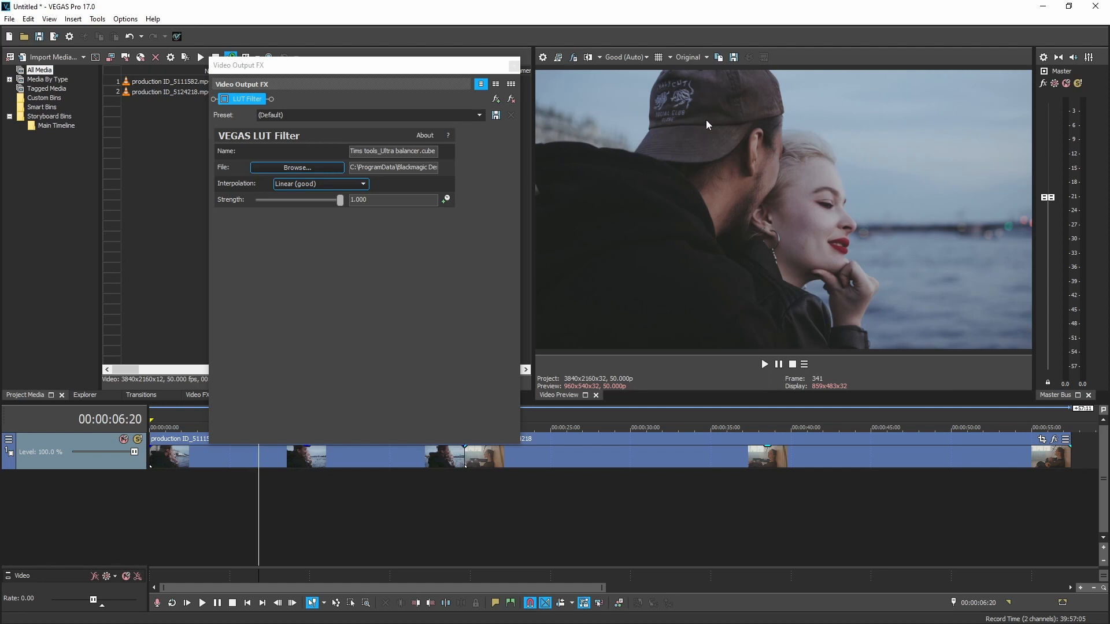
left_click(376, 483)
left_click(428, 482)
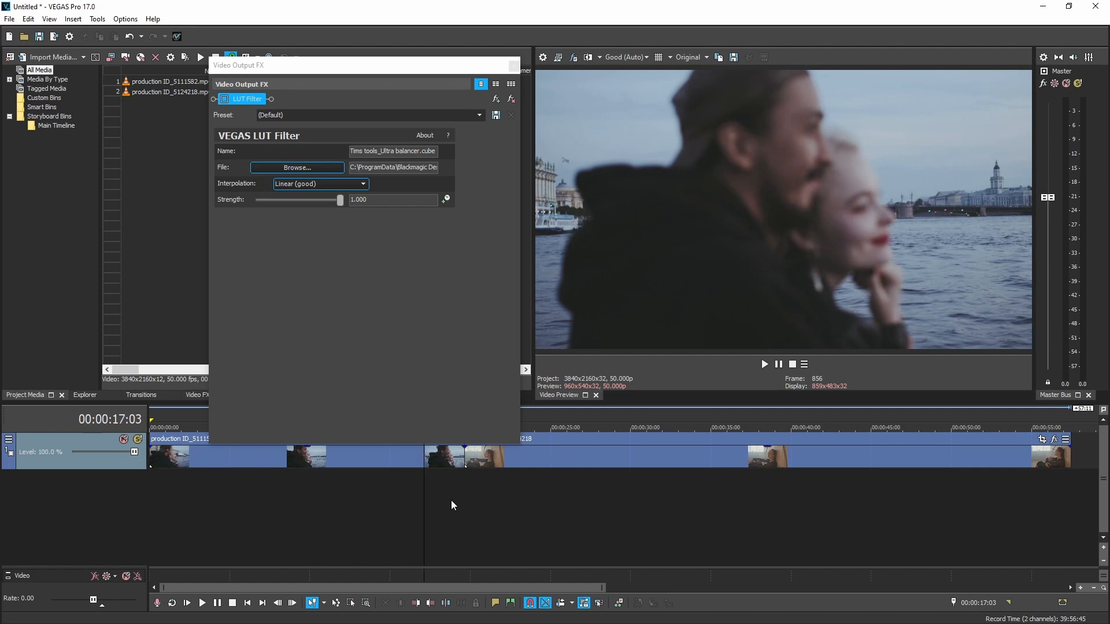
left_click(439, 476)
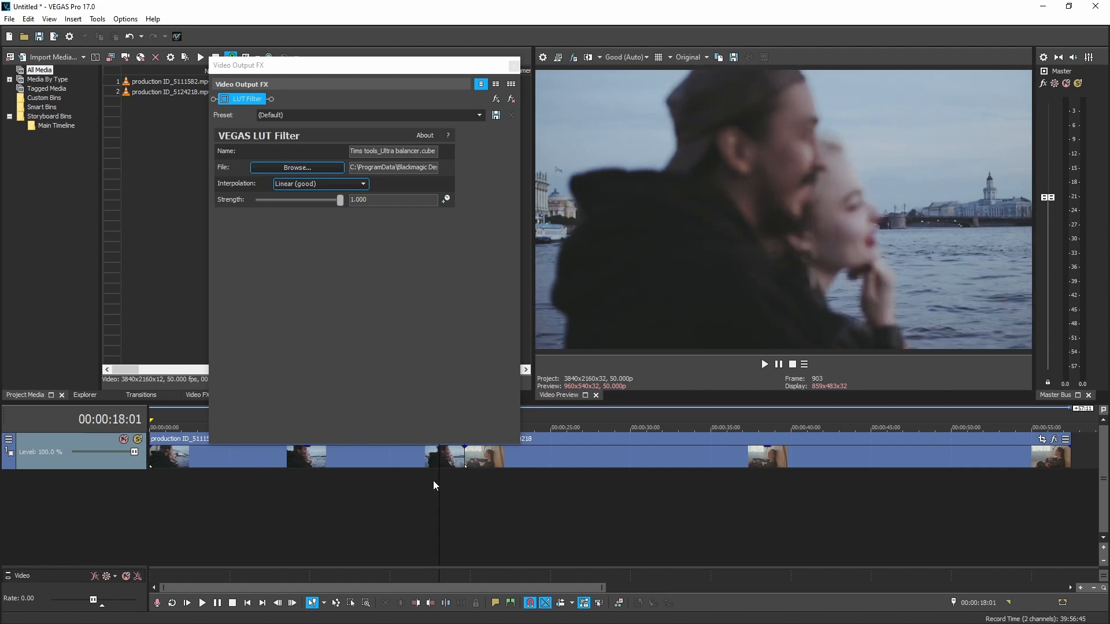
left_click(436, 480)
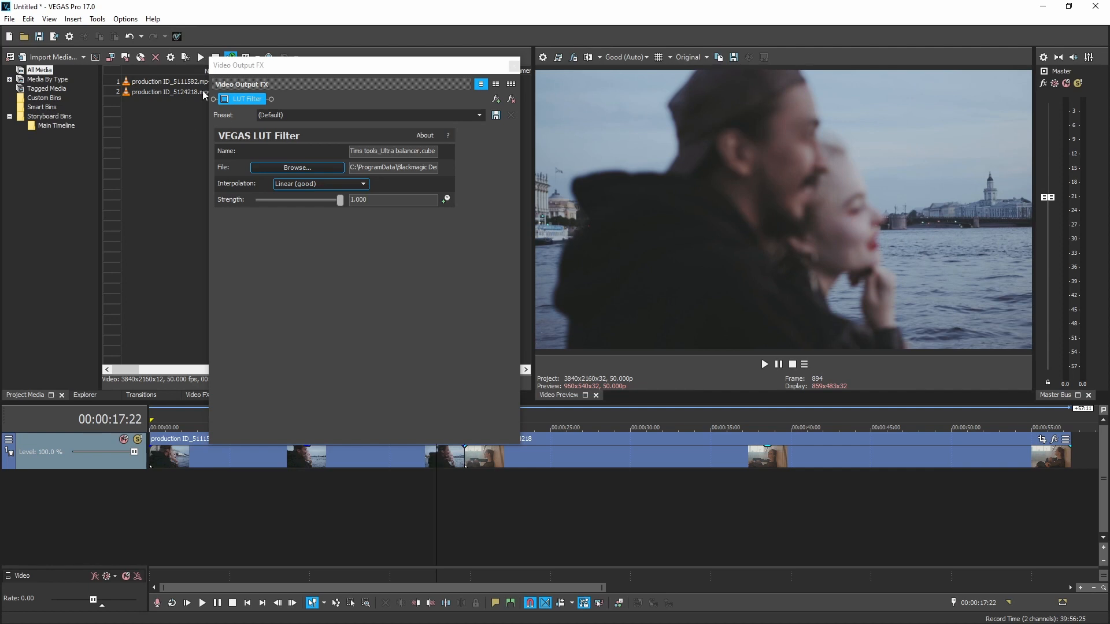
left_click(224, 100)
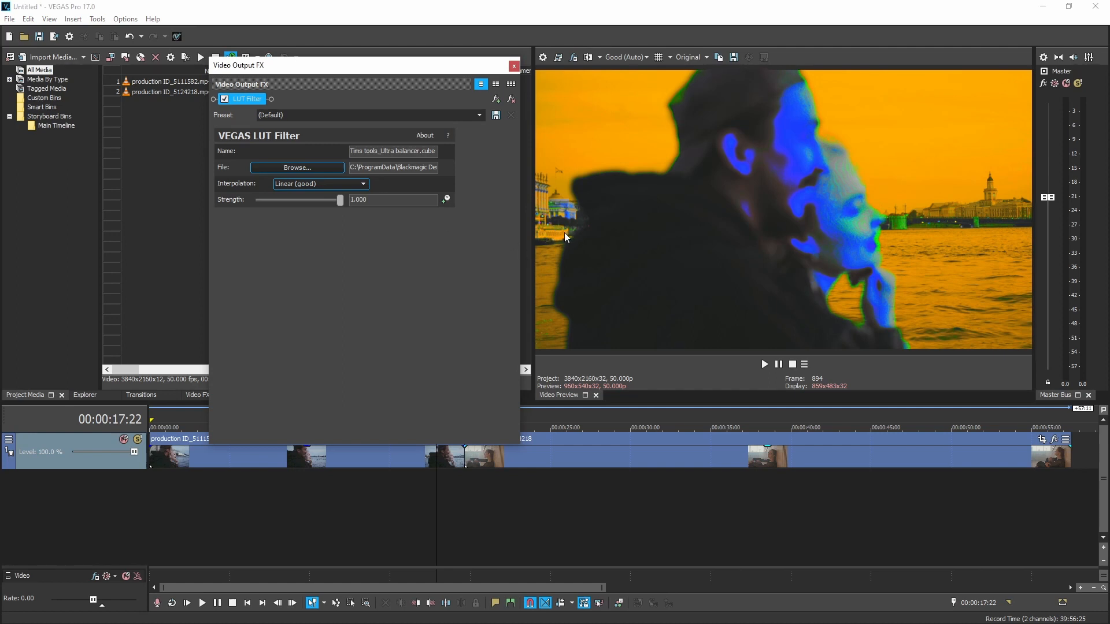
left_click_drag(442, 66, 381, 46)
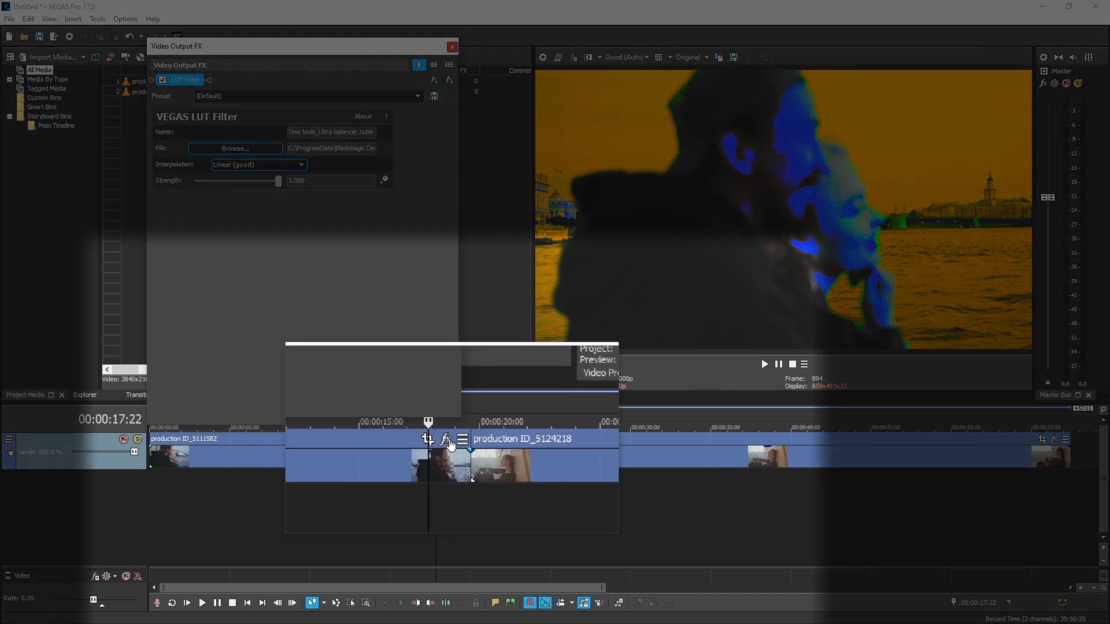
Step: Add two VEGAS Color Corrector (Secondary) effects to the first clip, production ID_5111582
left_click(447, 440)
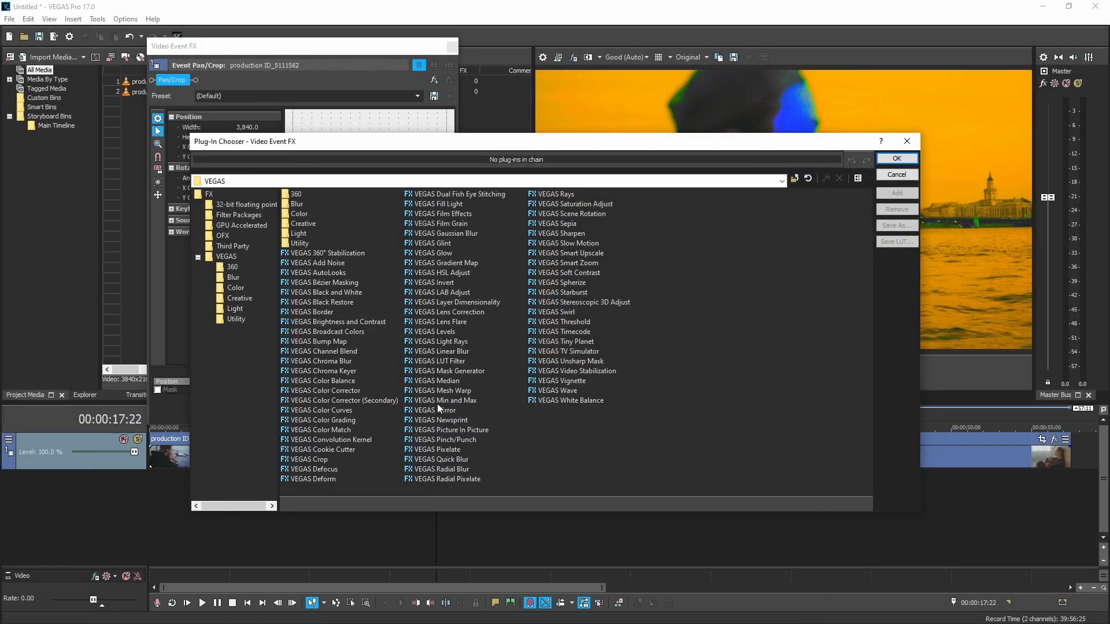
double_click(311, 402)
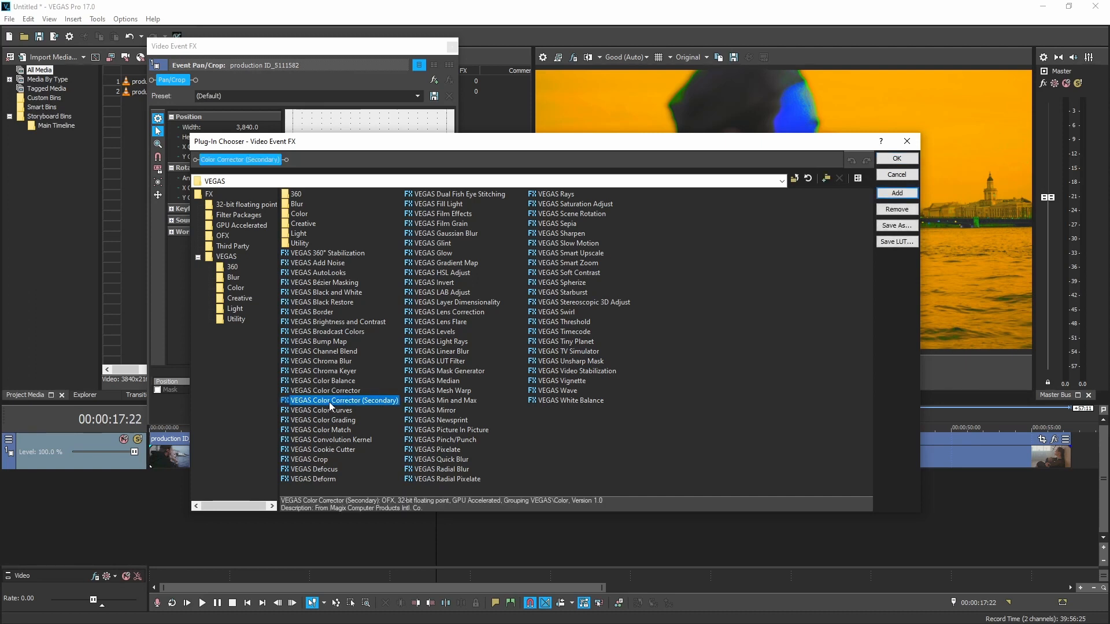
double_click(331, 403)
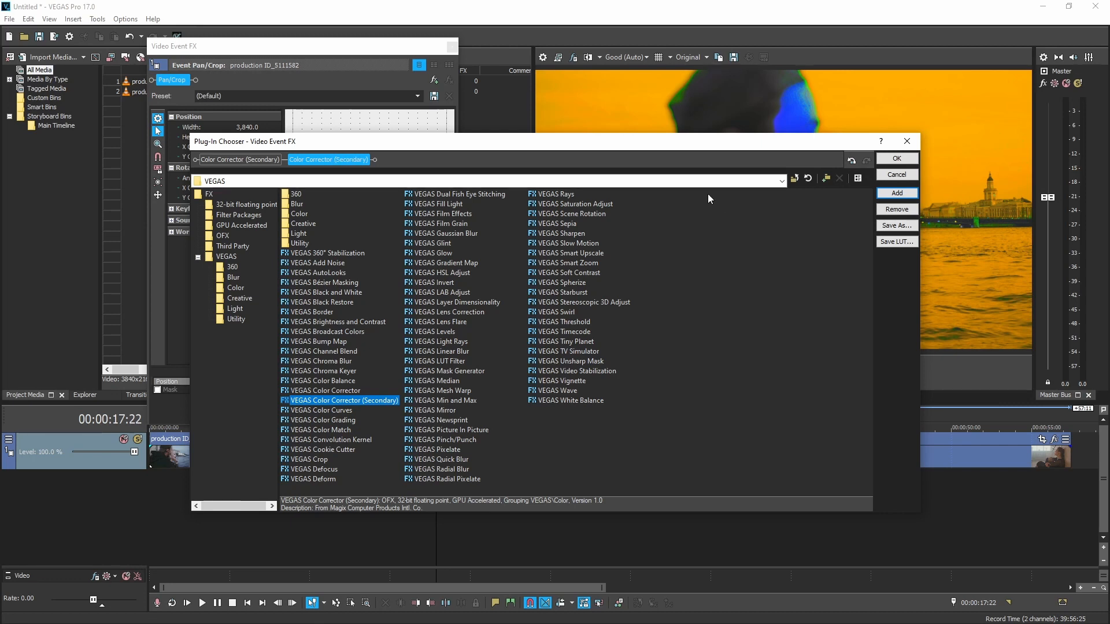
left_click(908, 162)
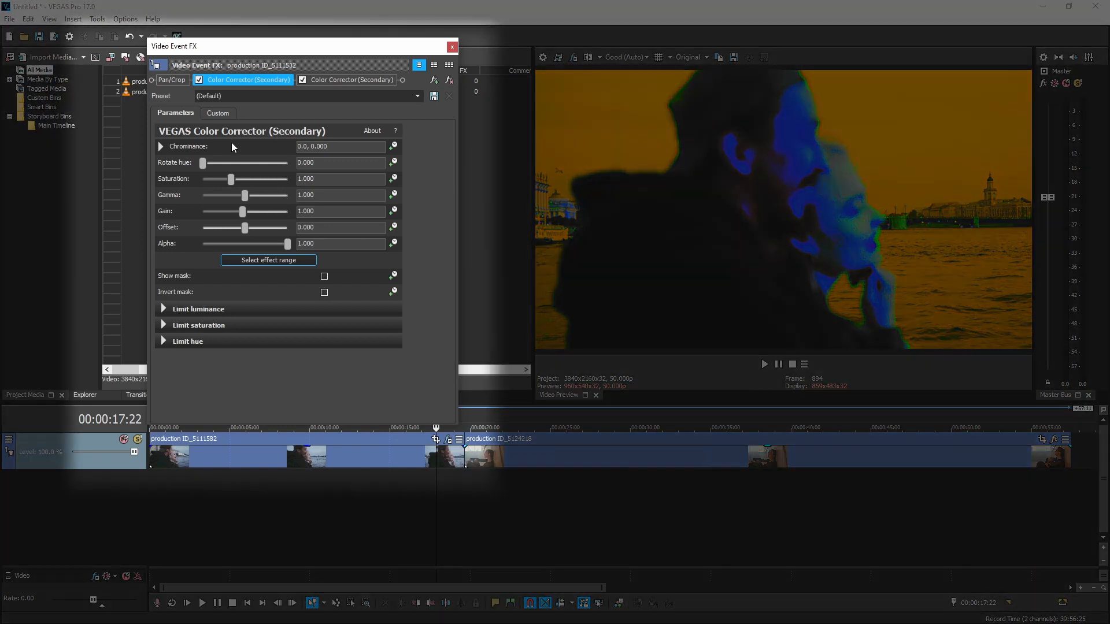
Step: Shift the first Color Corrector's chrominance toward orange, to about 126.32, 0.3152, using the water and sky in the preview as reference
left_click(161, 147)
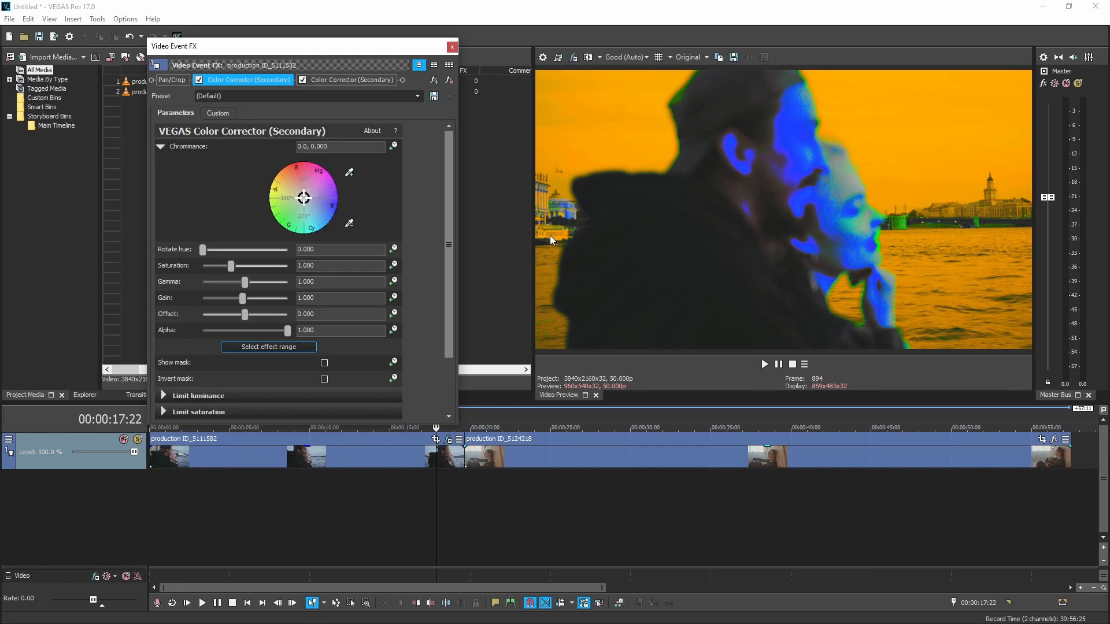
left_click_drag(307, 201, 298, 194)
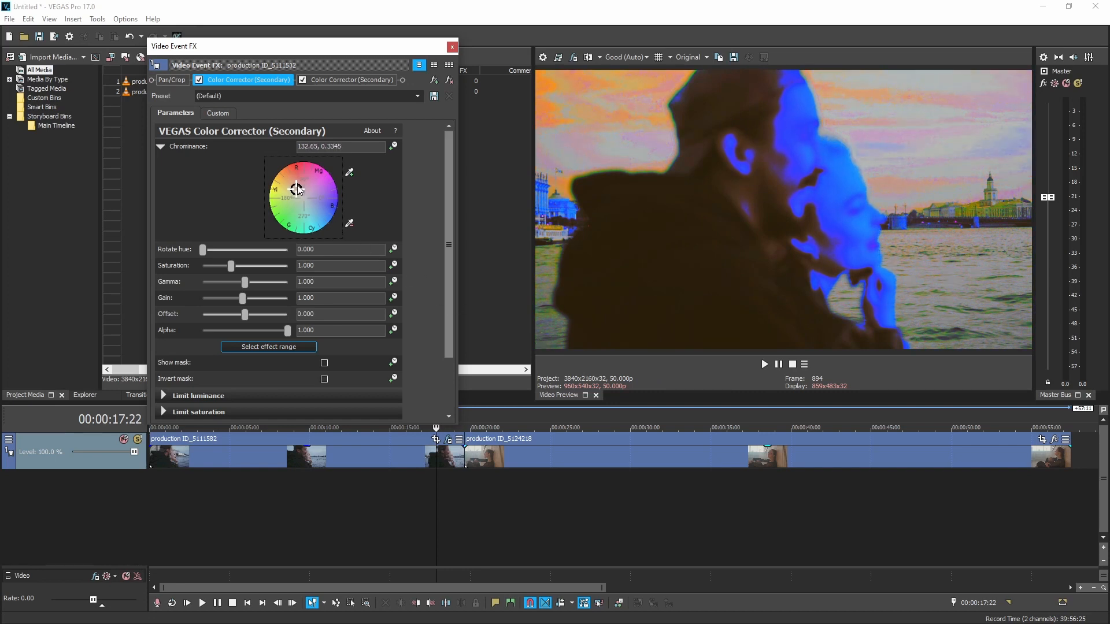
left_click_drag(294, 191, 298, 192)
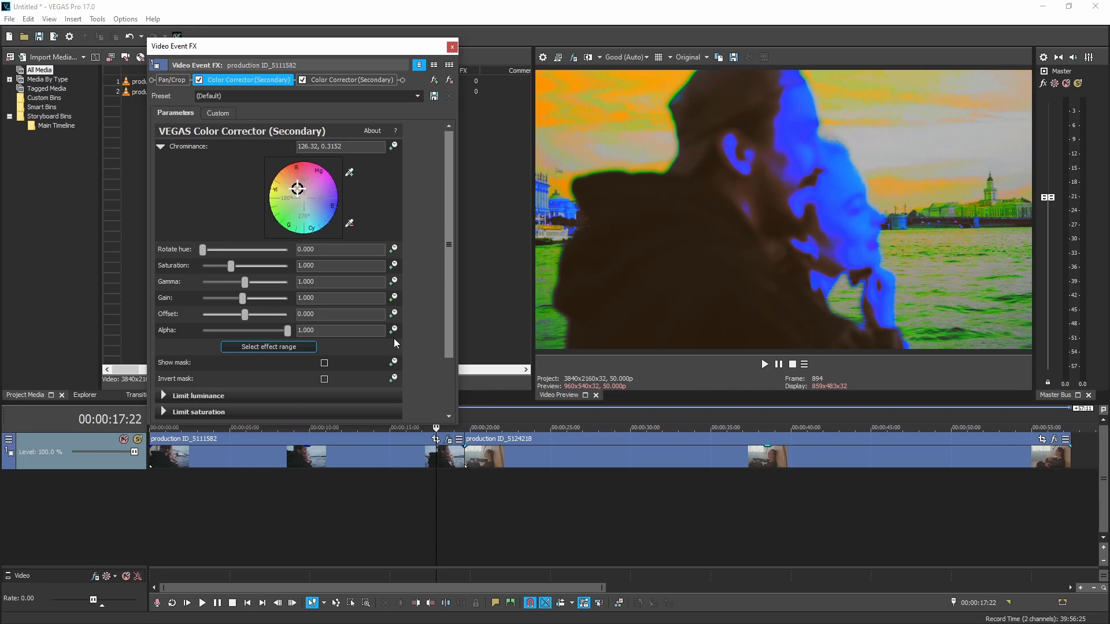
Step: Bypass the LUT Filter in the video output effects
left_click(575, 58)
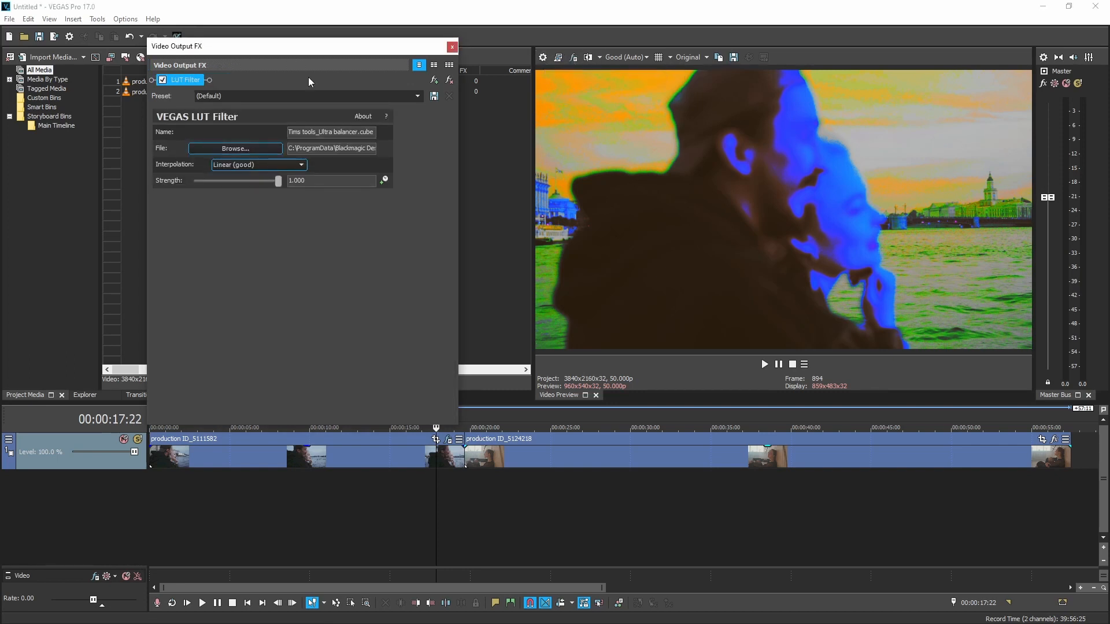
left_click(163, 81)
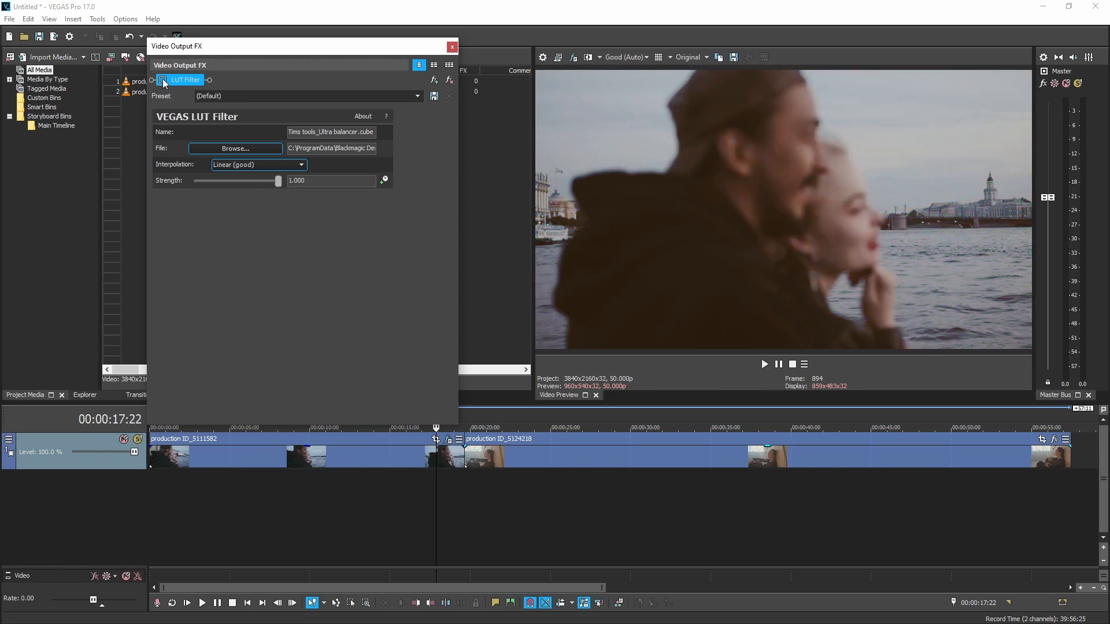
left_click(590, 58)
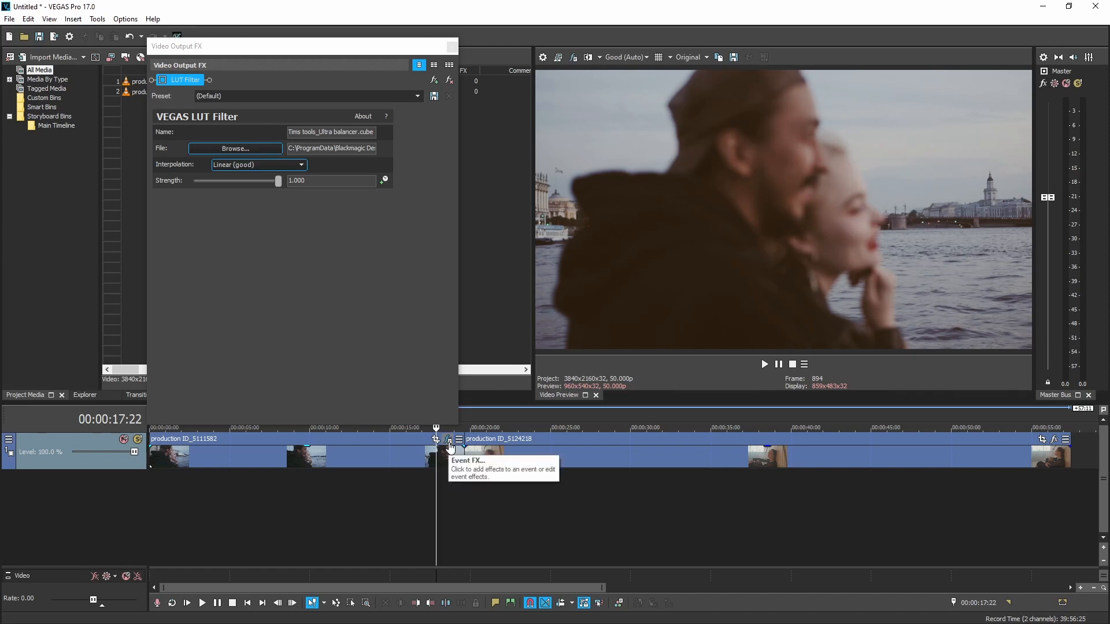
Step: Select the man's facial skin as the effect range of the first clip's second Color Corrector (Secondary) and show the mask
left_click(450, 446)
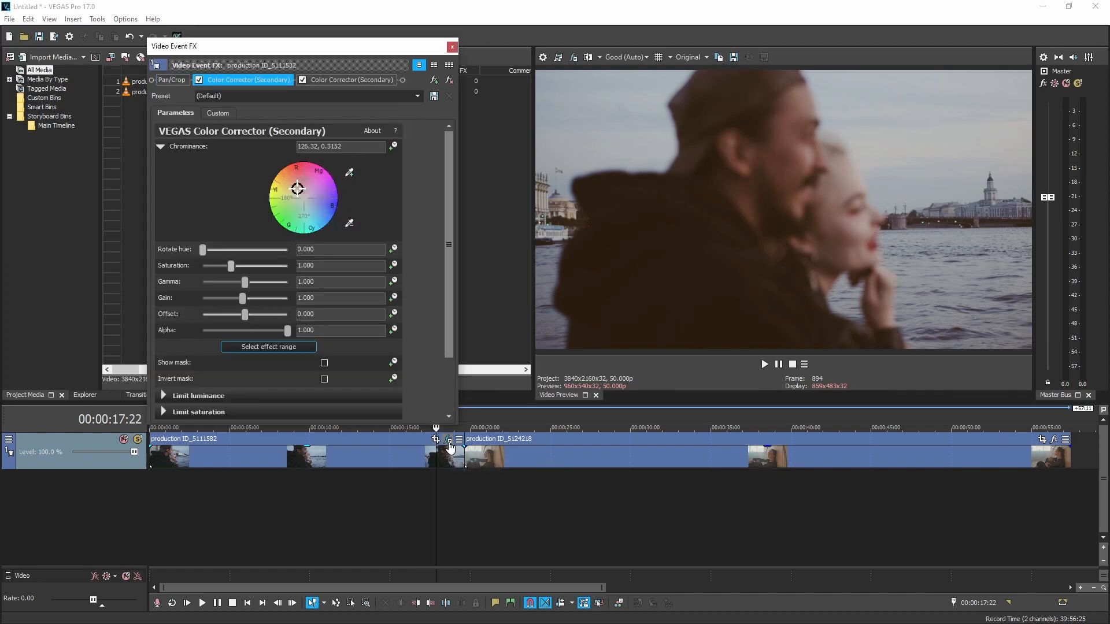
left_click(344, 79)
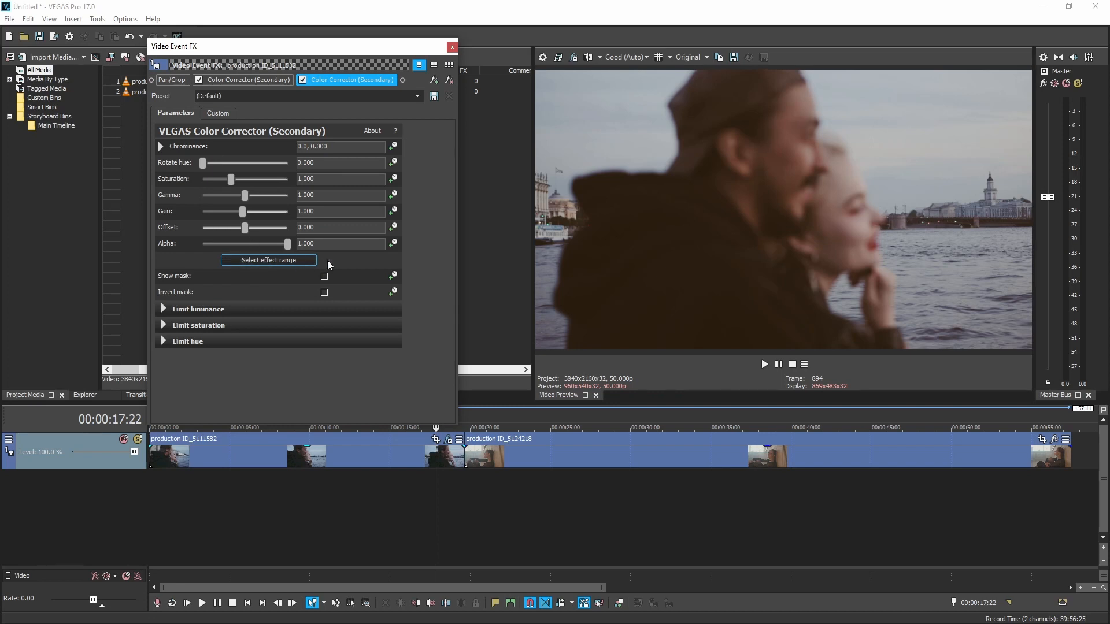
left_click(269, 261)
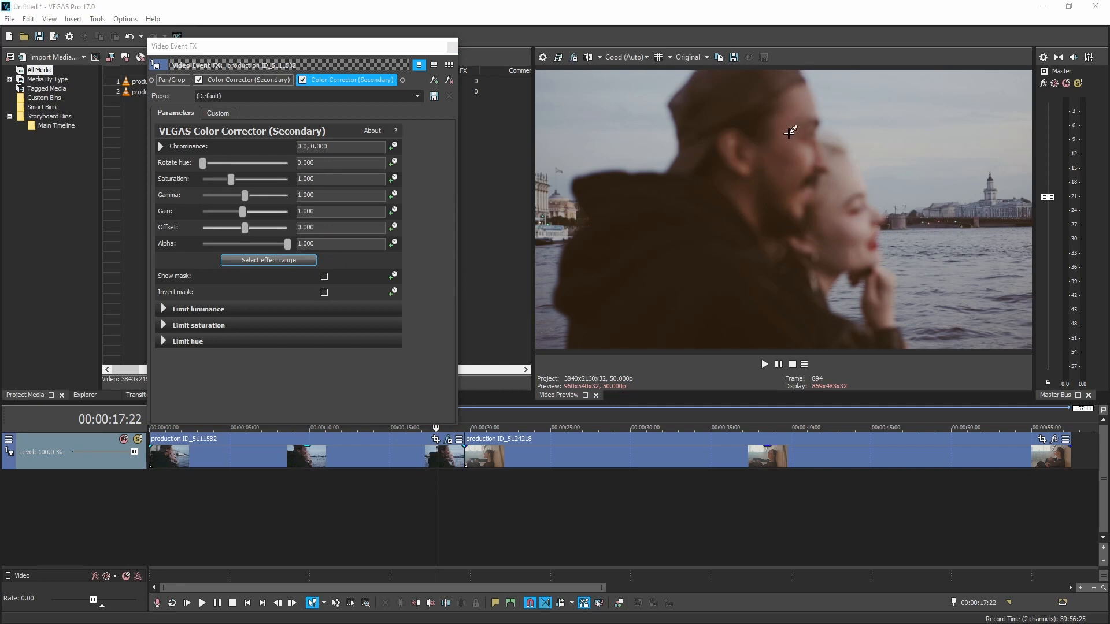
left_click(788, 177)
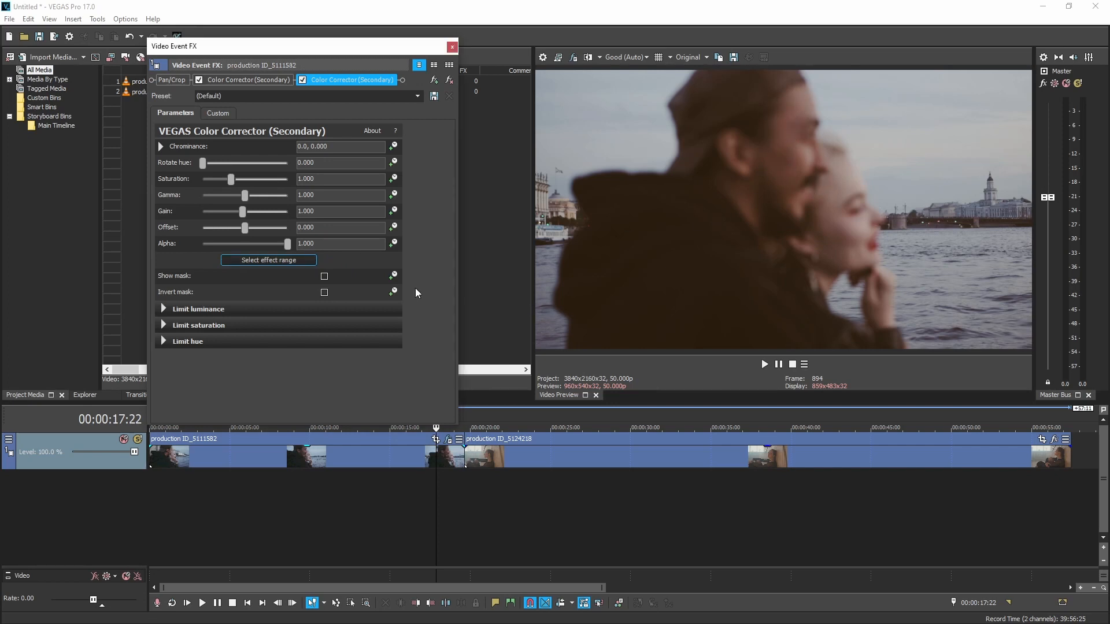
left_click(325, 276)
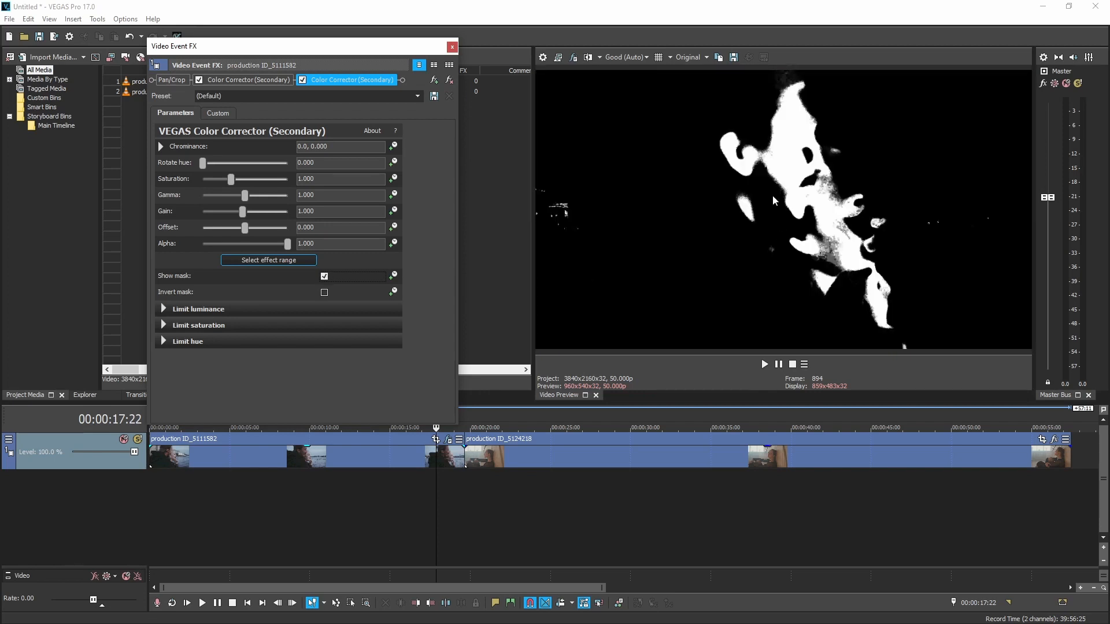
Step: Refine the second Color Corrector's mask, setting luminance limits to about 39.9 low, 156.1 high, 57.2 smooth and saturation to 17.6, 27.6, 13.2
left_click(162, 309)
left_click(163, 390)
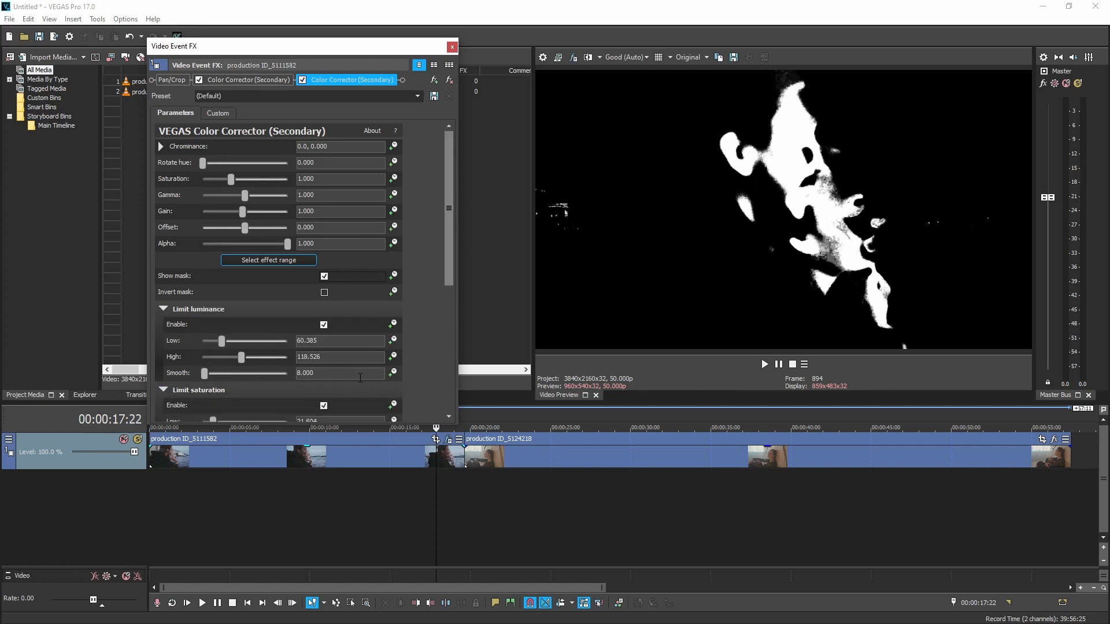
scroll(437, 348, "down", 1)
left_click(162, 412)
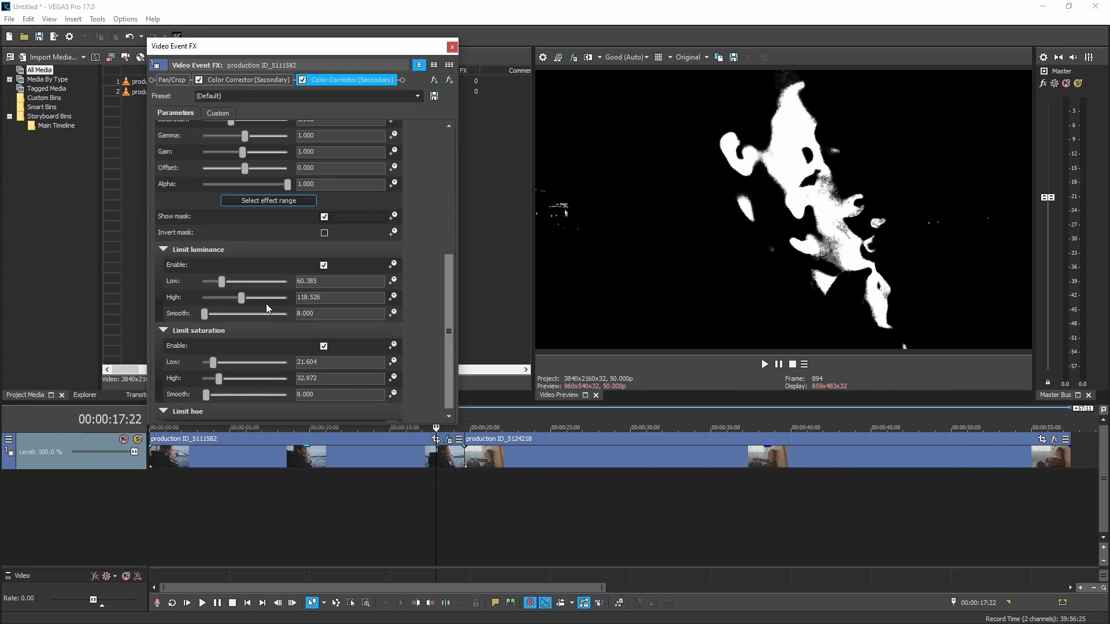
left_click_drag(221, 282, 225, 317)
mouse_move(214, 364)
left_mouse_down()
mouse_move(211, 398)
mouse_move(218, 381)
left_mouse_up()
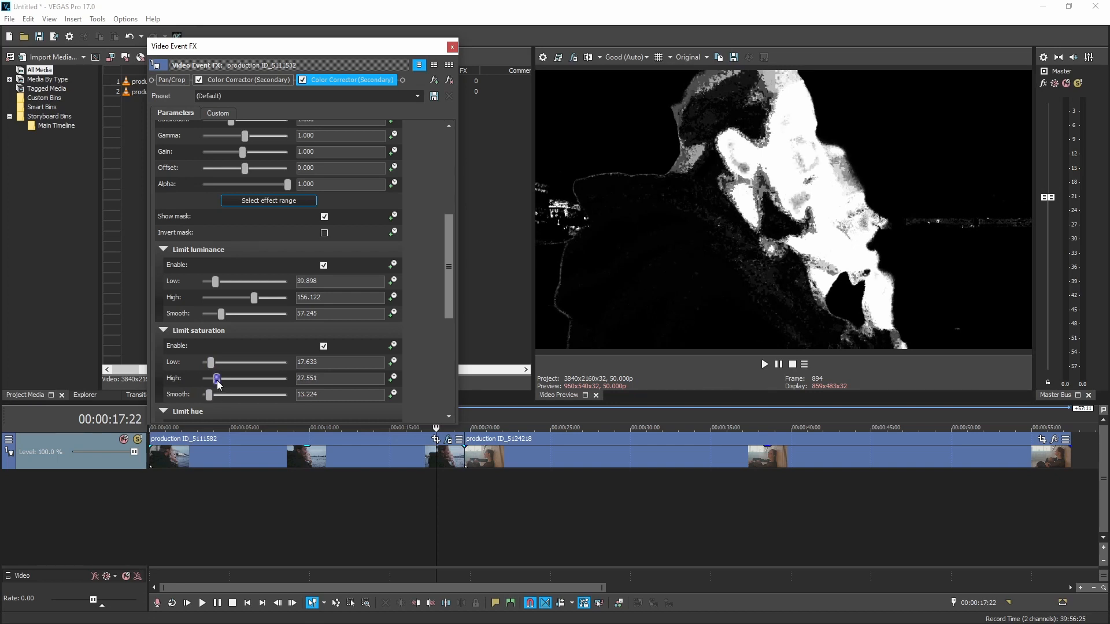
Step: Set the hue limit's center to about 112.65 in the second Color Corrector
left_click_drag(446, 294, 451, 385)
left_click_drag(229, 378, 228, 379)
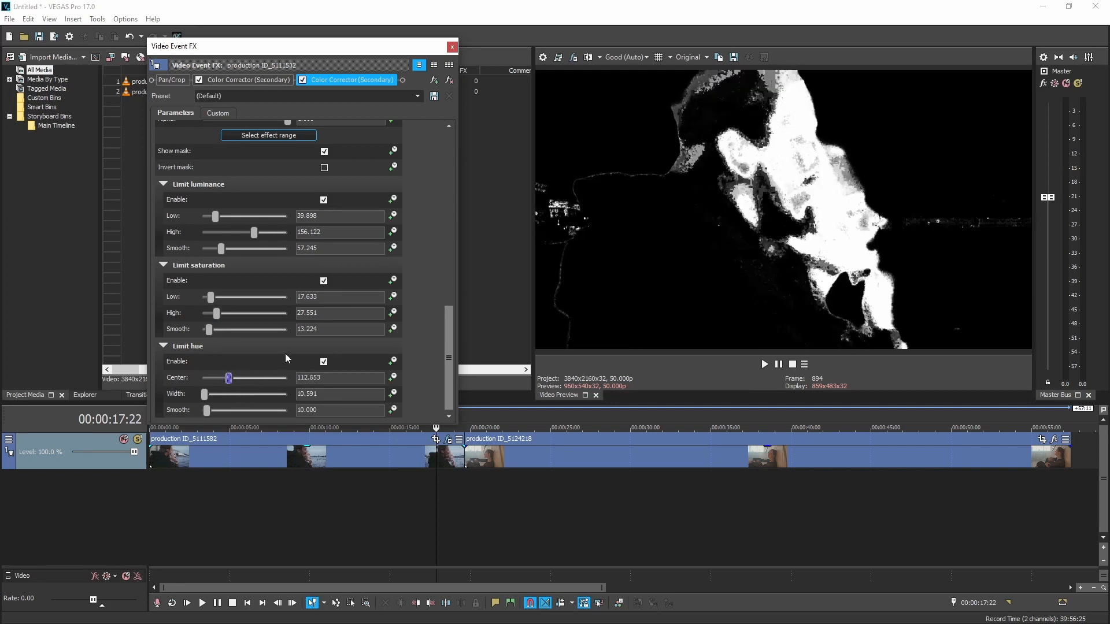
left_click_drag(449, 370, 456, 345)
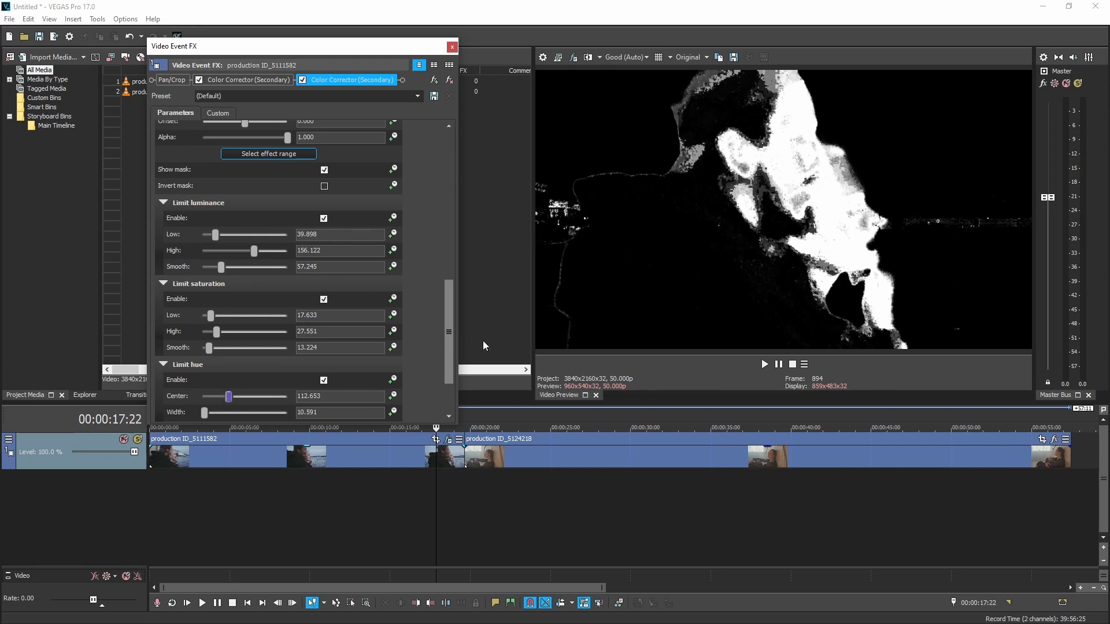
Step: Hide the second Color Corrector's mask and expand its chrominance wheel
left_click(324, 170)
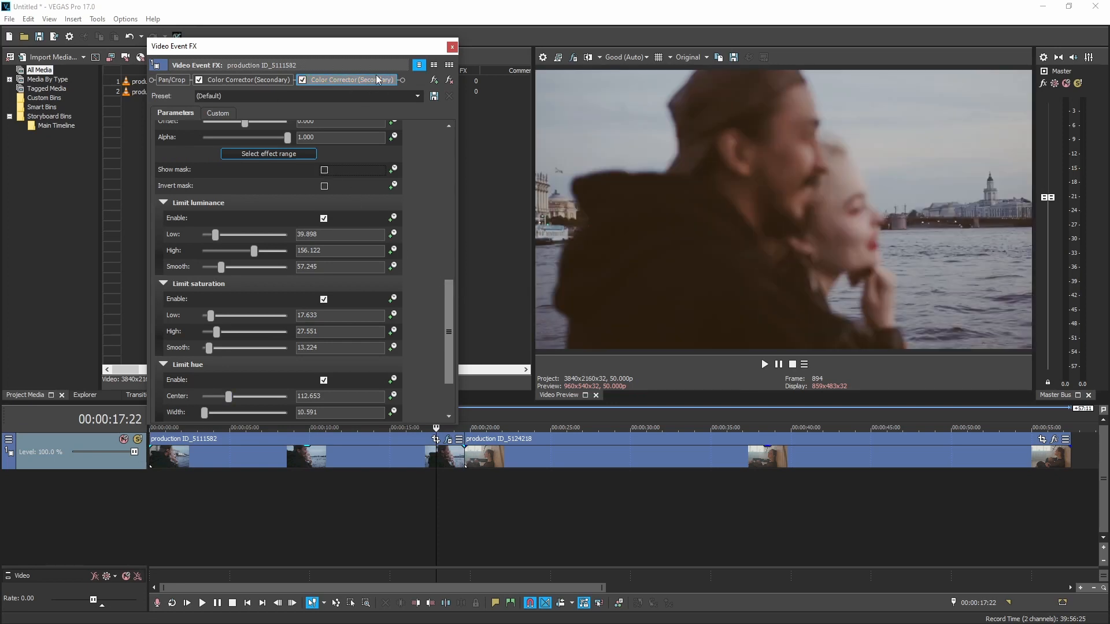
left_click_drag(450, 308, 465, 156)
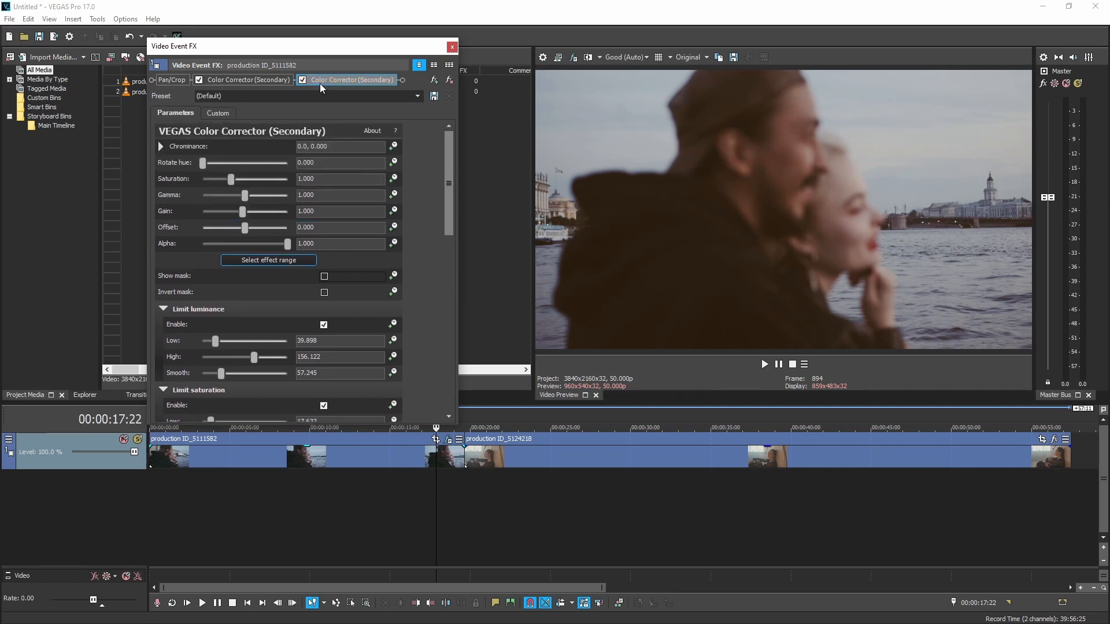
left_click(160, 147)
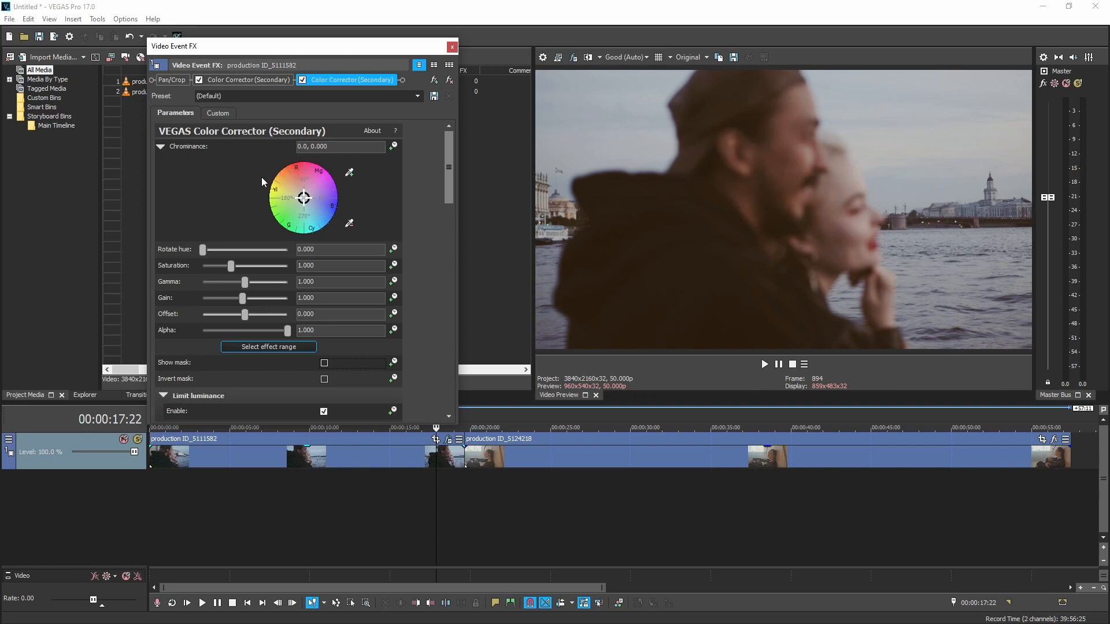
Step: Enable the LUT Filter in the video output effects and load Tims Tools_Super Skin.cube into it
left_click(576, 59)
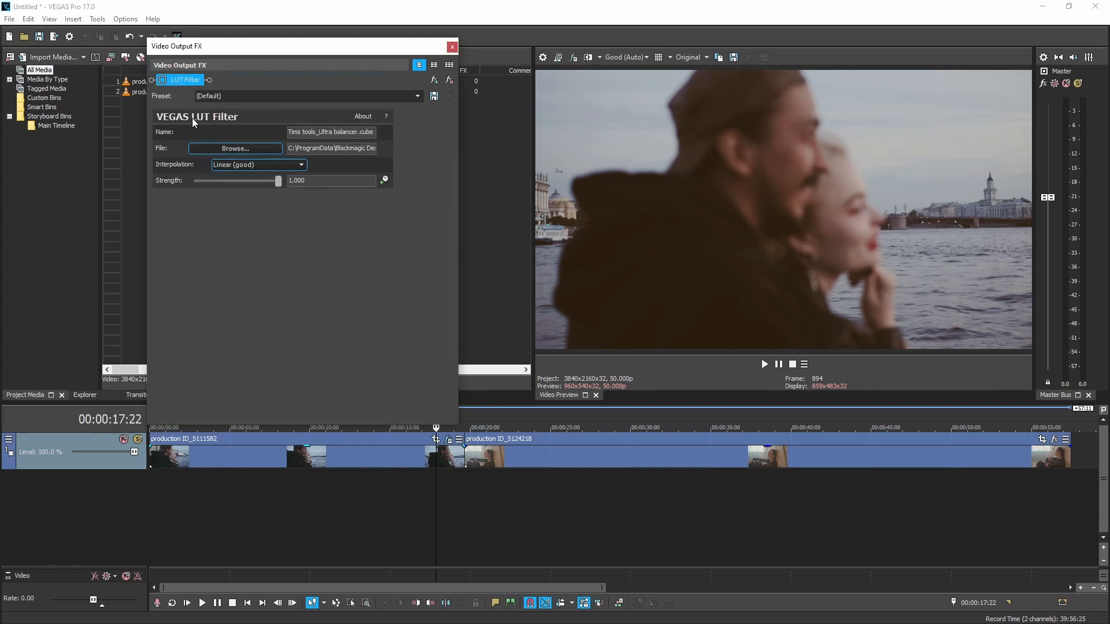
left_click(163, 80)
left_click(238, 148)
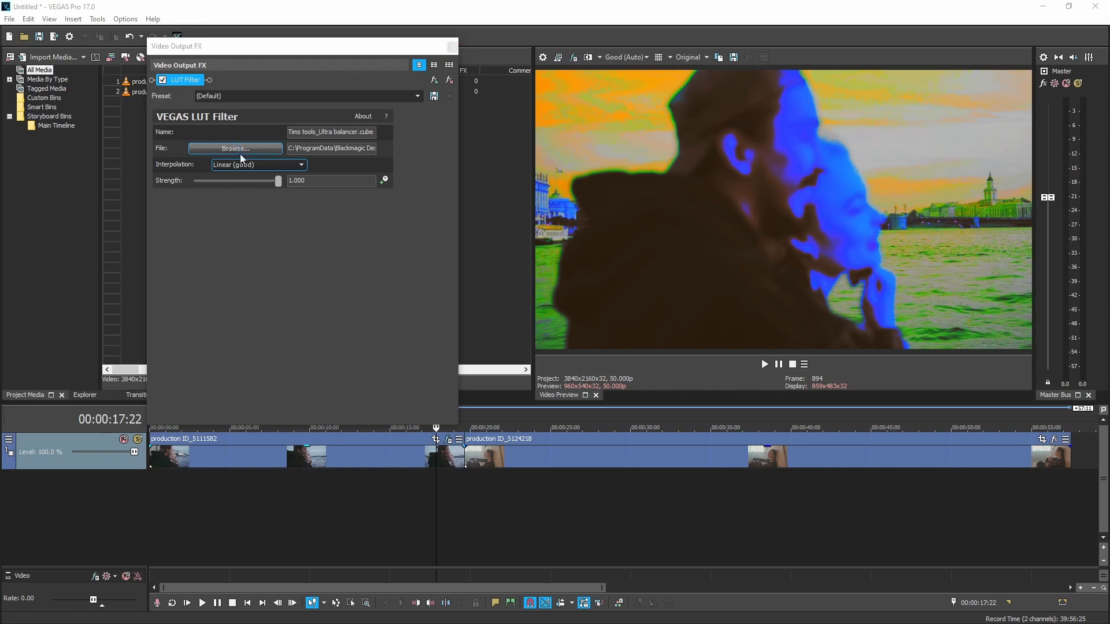
left_click(324, 200)
left_click(608, 348)
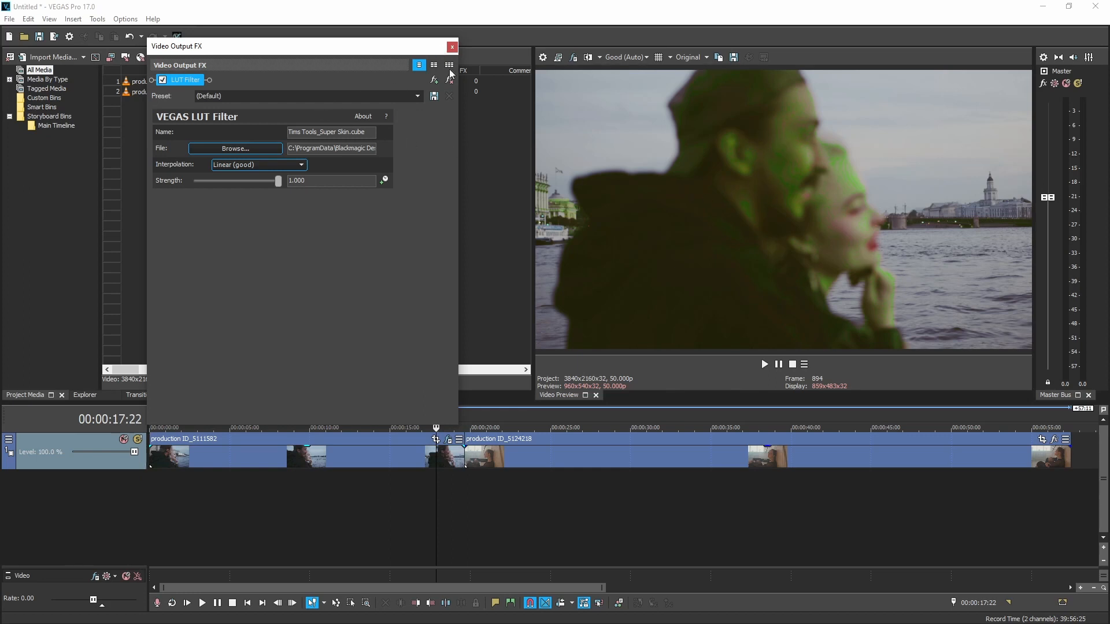
Step: Shift the chrominance of the first clip's second Color Corrector toward orange, to about 133.03, 0.1954, using the skin in the preview as reference
left_click(448, 444)
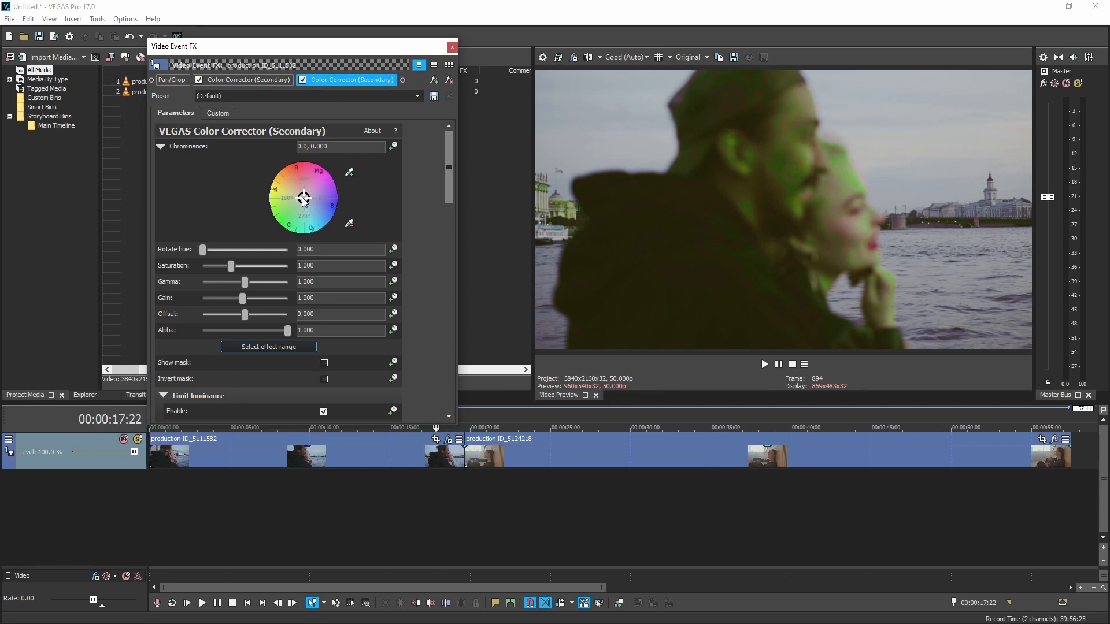
left_click_drag(303, 200, 299, 195)
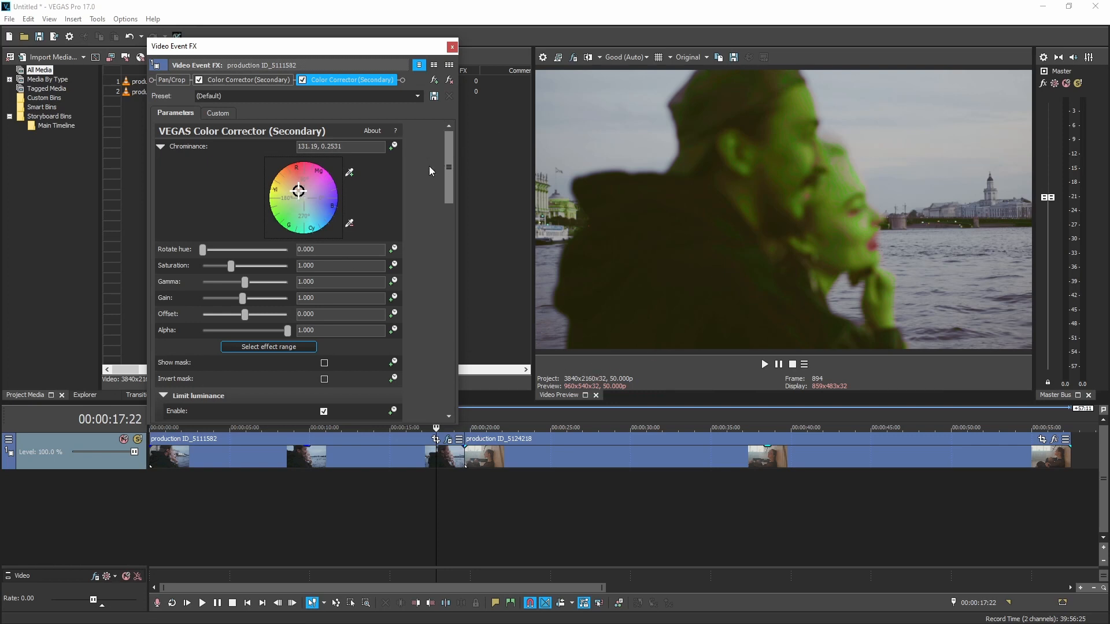
left_click_drag(298, 194, 273, 245)
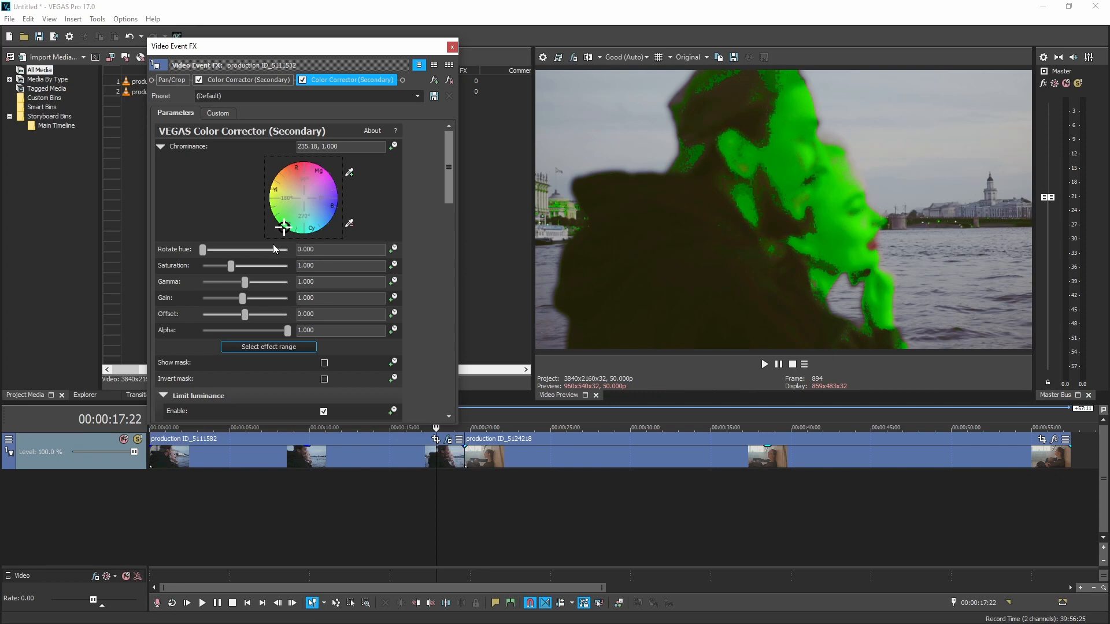
left_click_drag(283, 224, 299, 194)
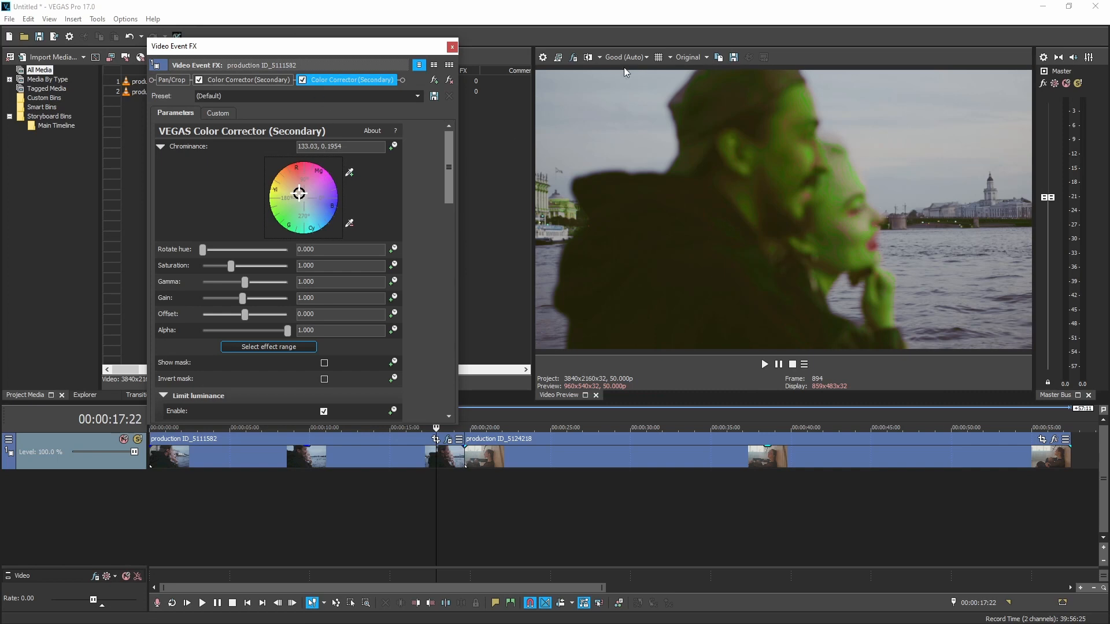
Step: Bypass the Super Skin LUT Filter in the video output effects and close the effects window
left_click(574, 58)
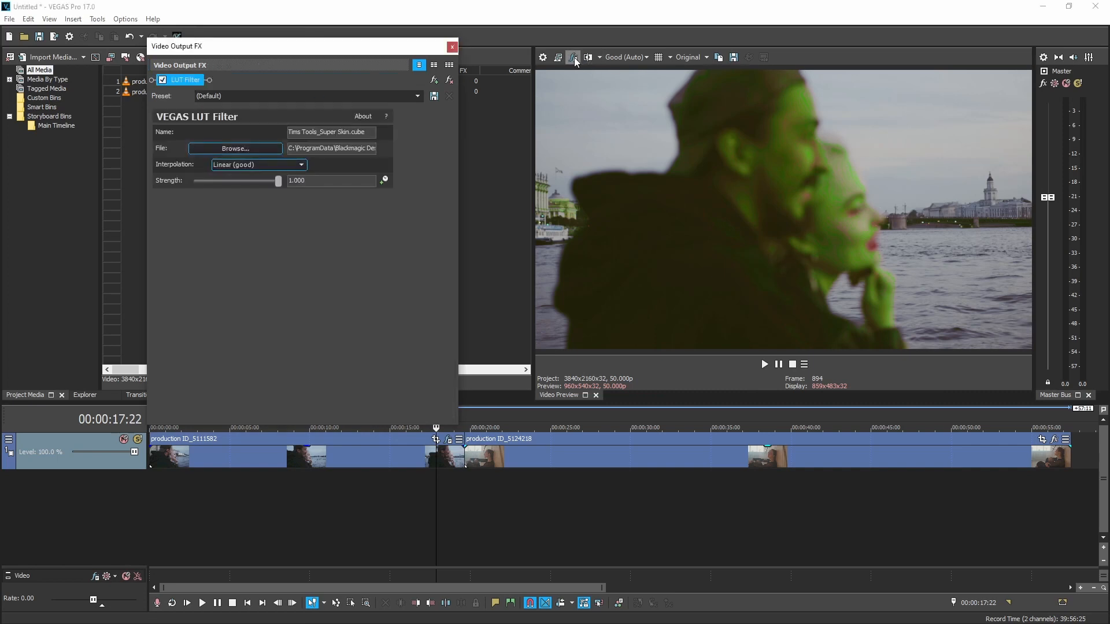
left_click(163, 81)
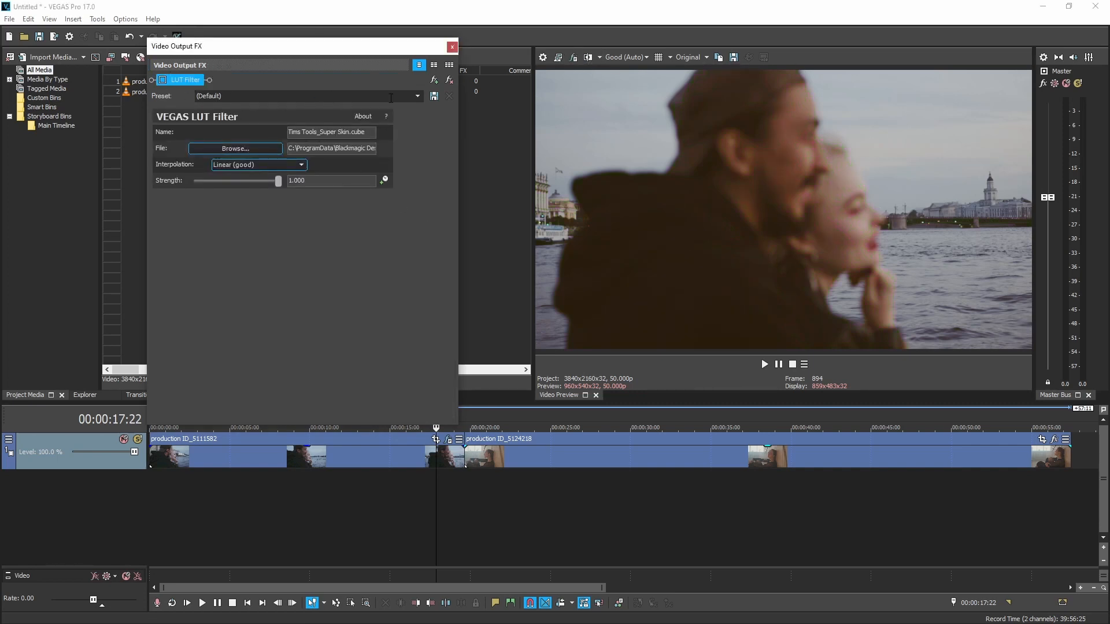
left_click(449, 47)
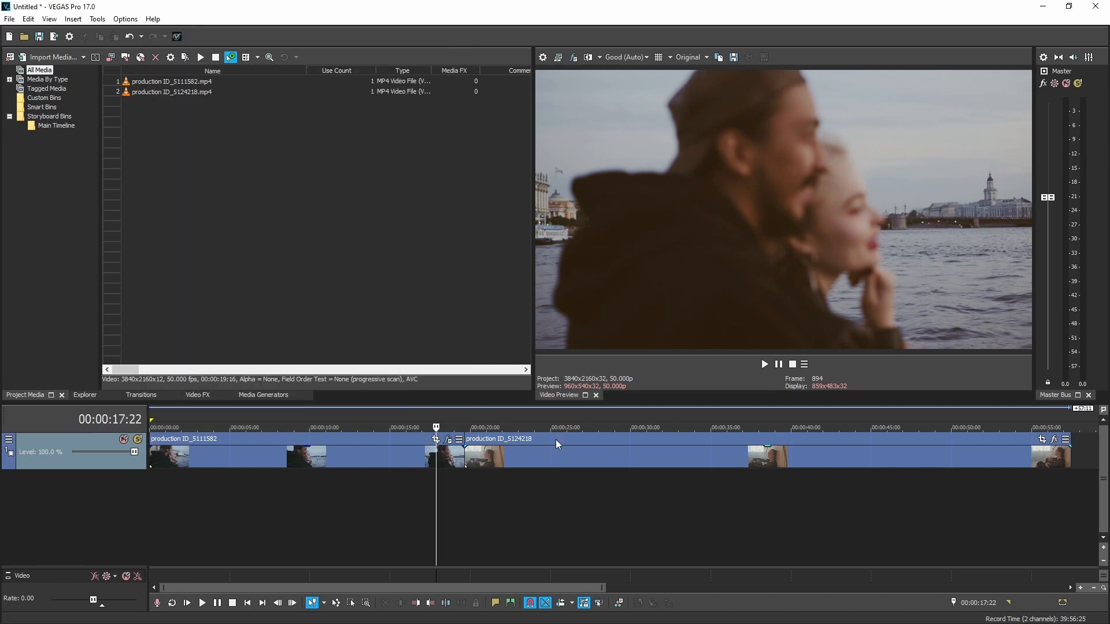
Step: Compare the first clip with its two Color Correctors bypassed and enabled, leaving both enabled
left_click(447, 441)
left_click(302, 80)
left_click(199, 80)
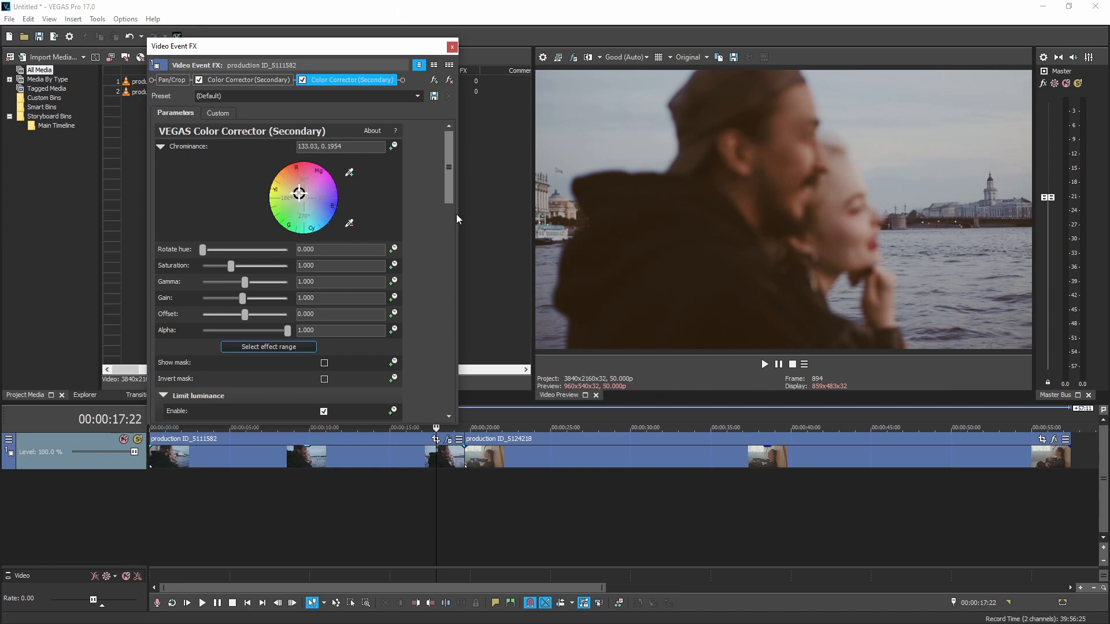
left_click(452, 47)
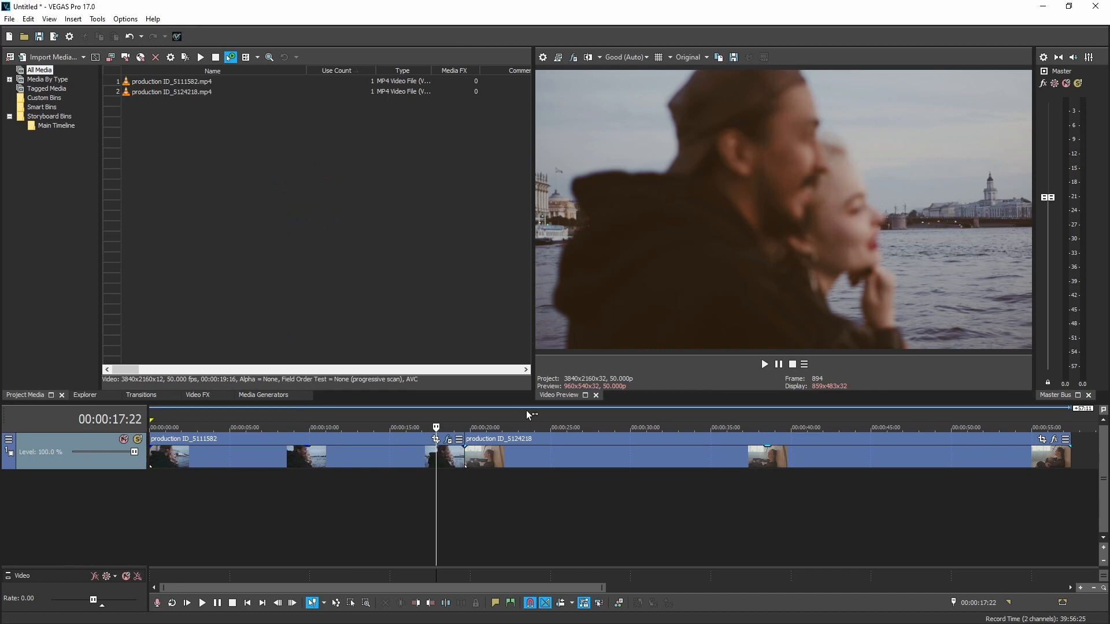
Step: Move the playhead into the second clip, production ID_5124218, and preview it, stopping at about 00:00:26:02
left_click(552, 419)
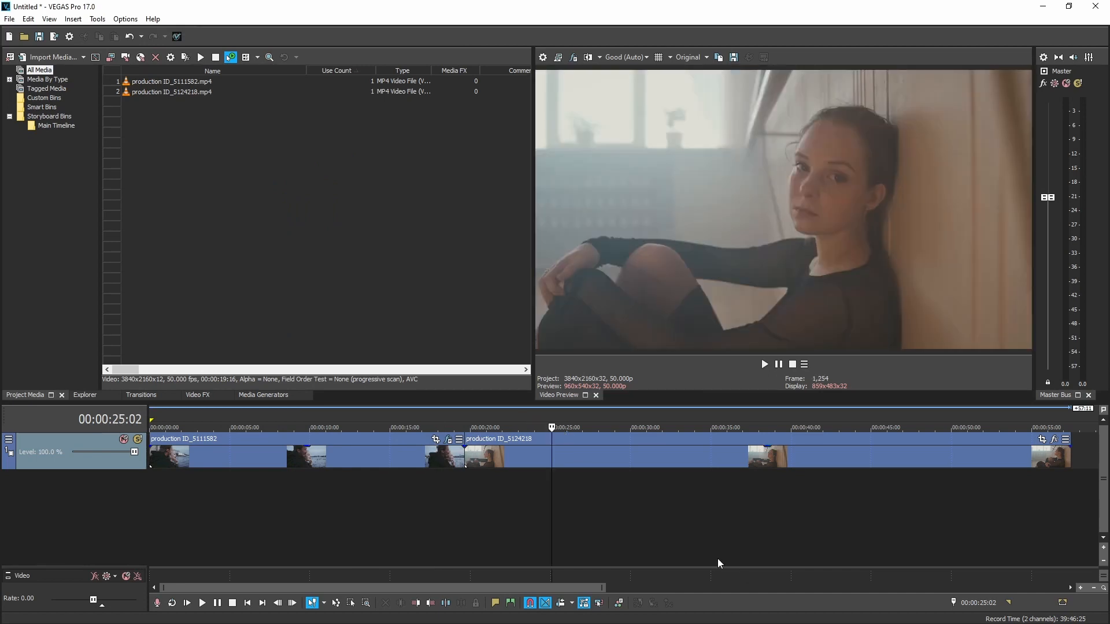
key("space")
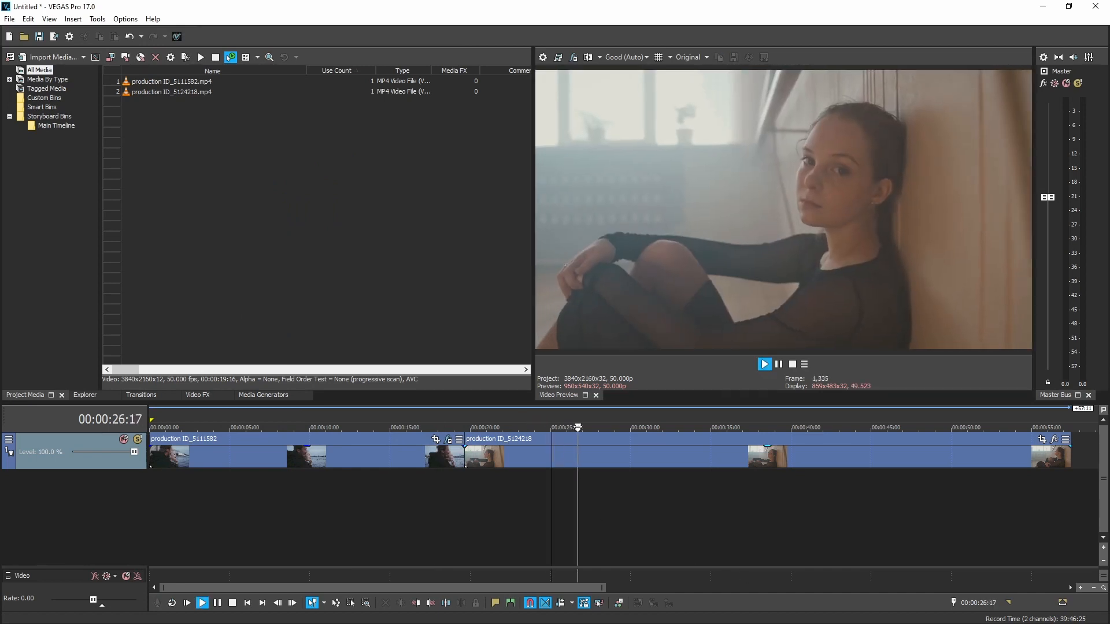
key("space")
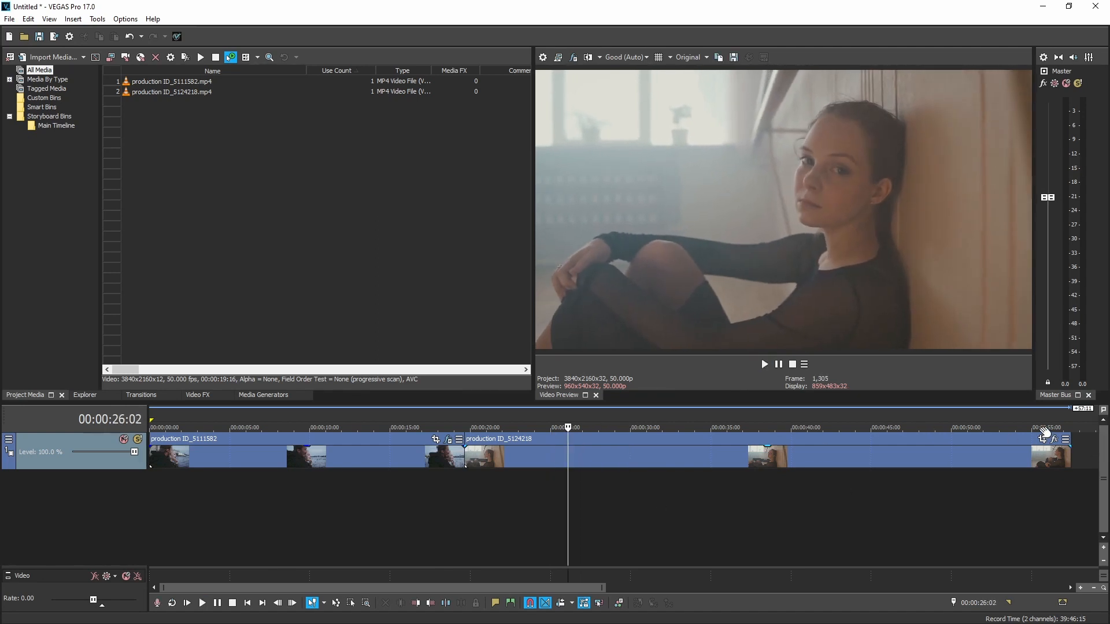
Step: Load Tims tools_Ultra balancer.cube into the output LUT Filter and enable the filter, comparing the picture with and without it
left_click(573, 57)
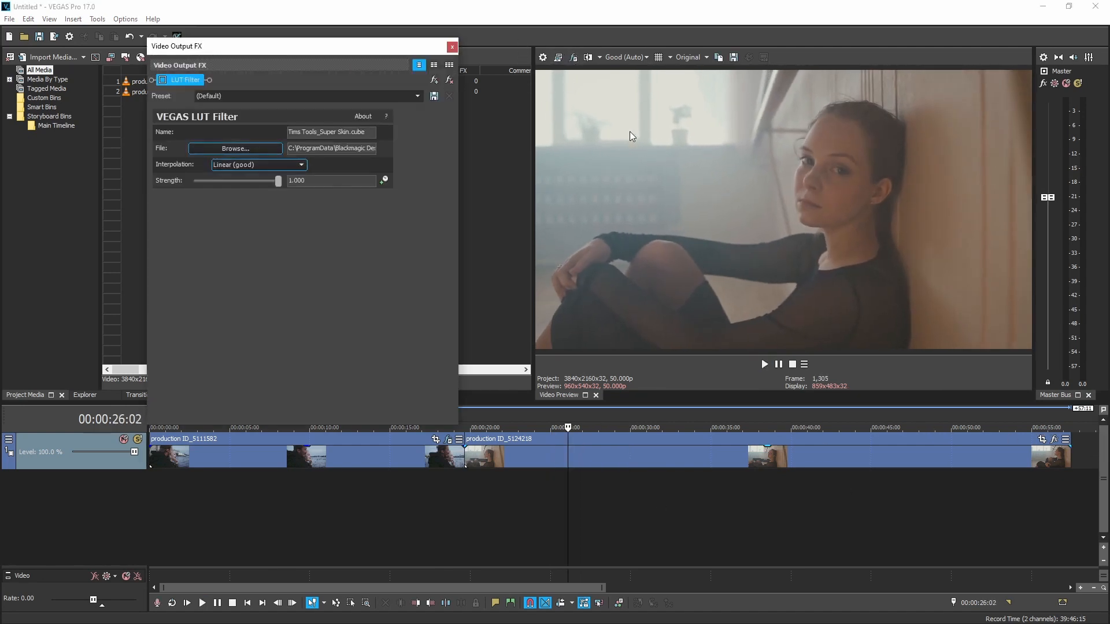
left_click(236, 148)
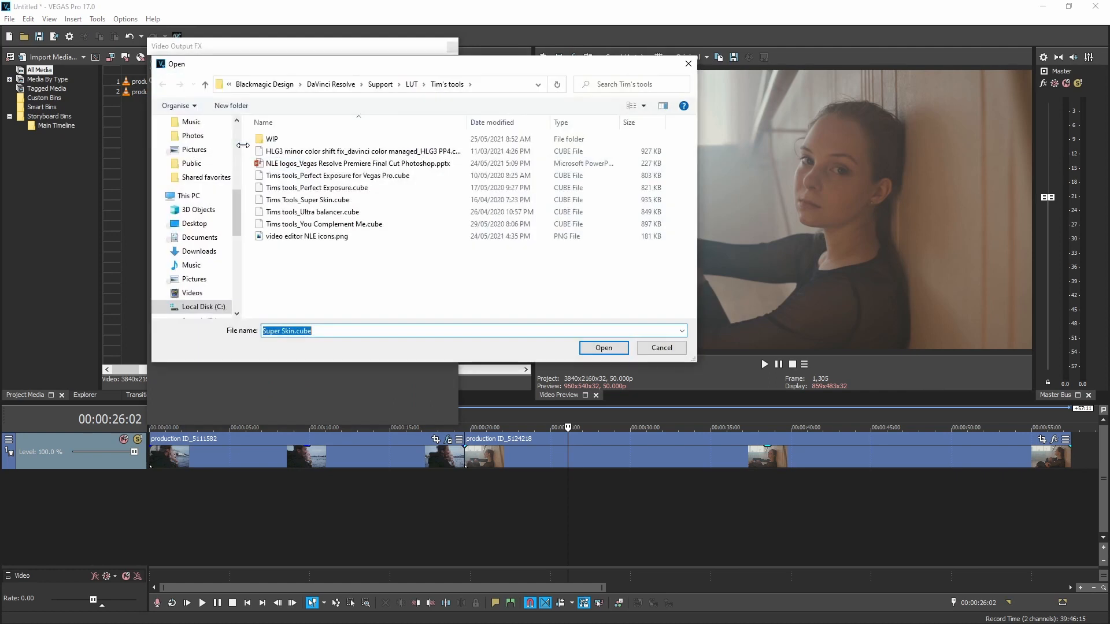
left_click(284, 212)
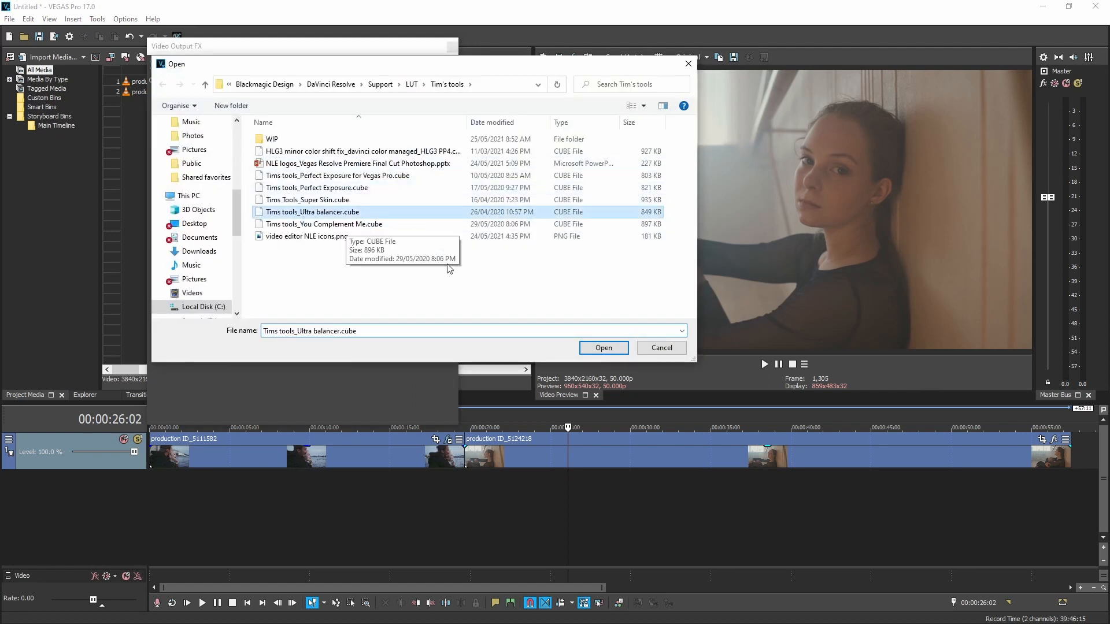
left_click(605, 347)
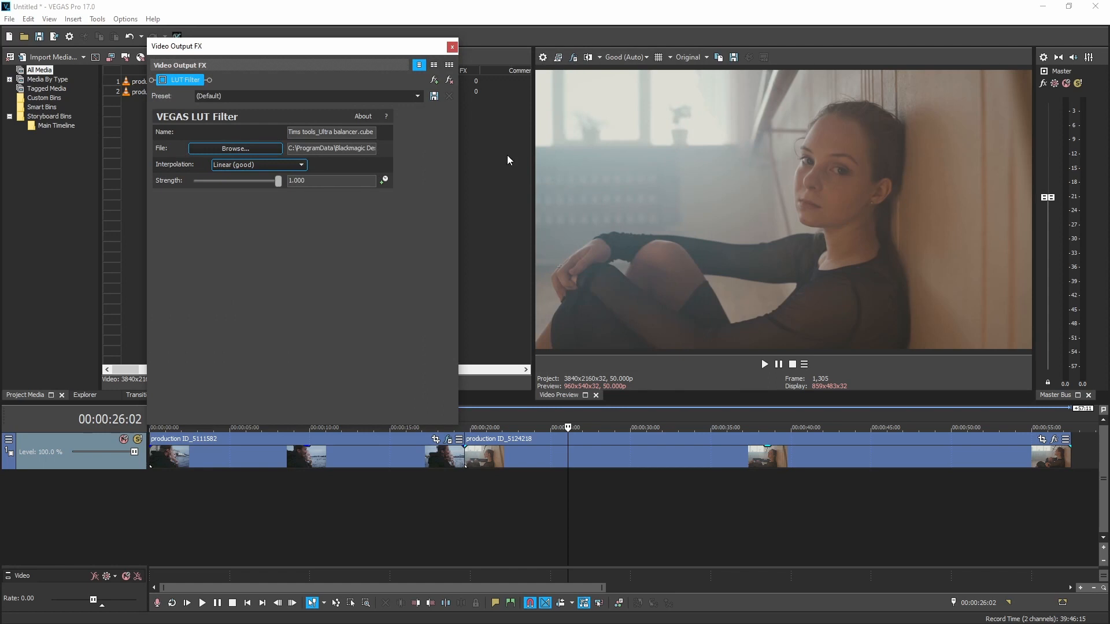
left_click(163, 80)
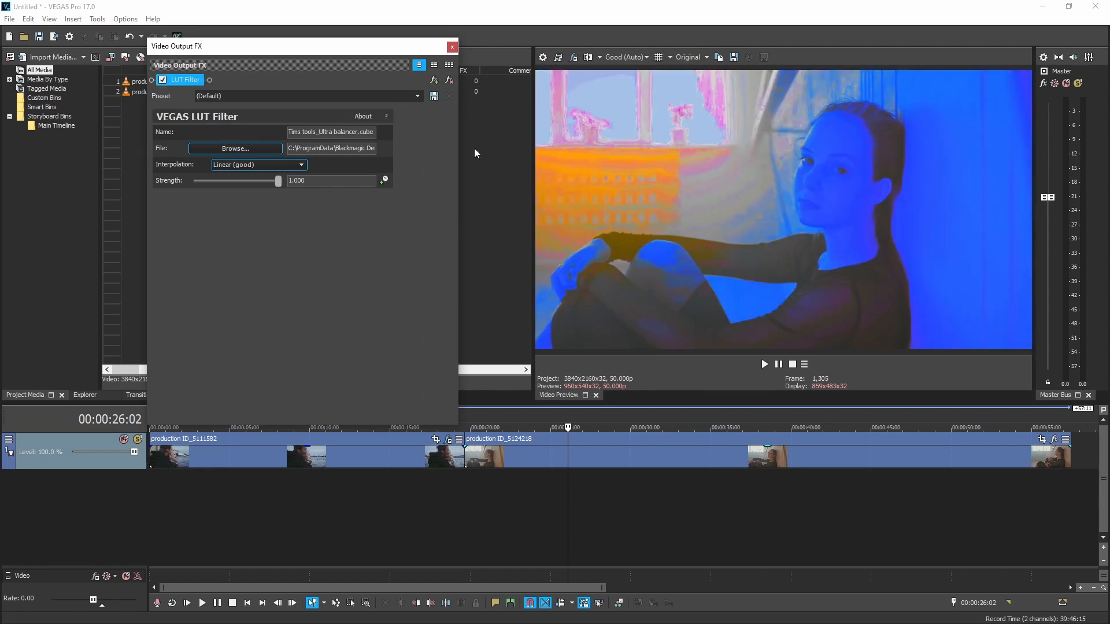
left_click(163, 79)
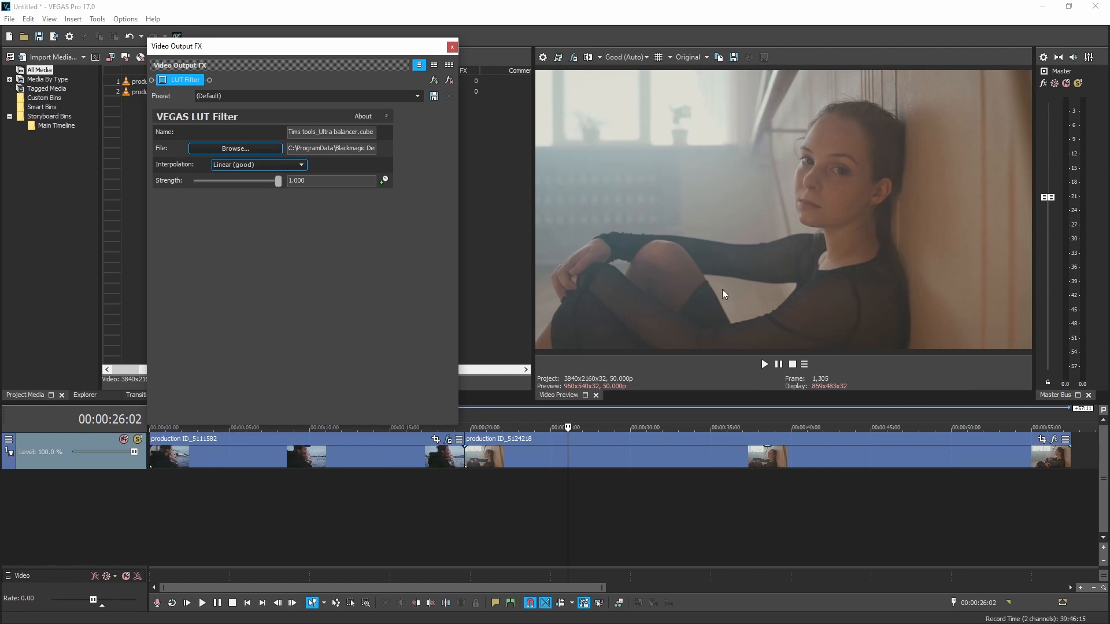
left_click(163, 80)
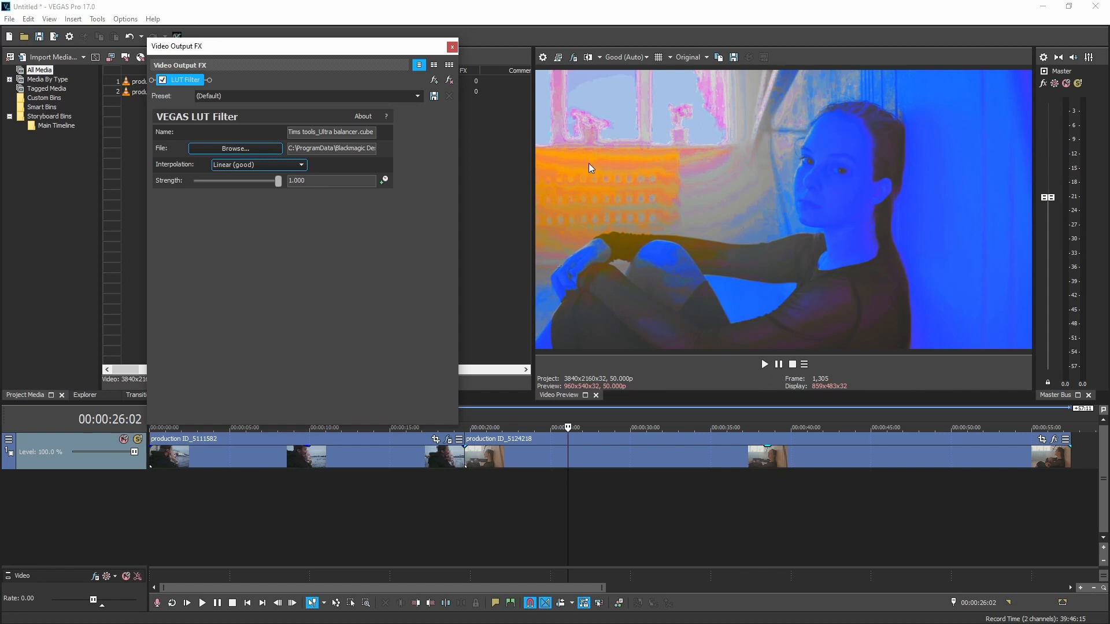
Step: Add two VEGAS Color Corrector (Secondary) effects to the second clip, production ID_5124218
left_click(1055, 441)
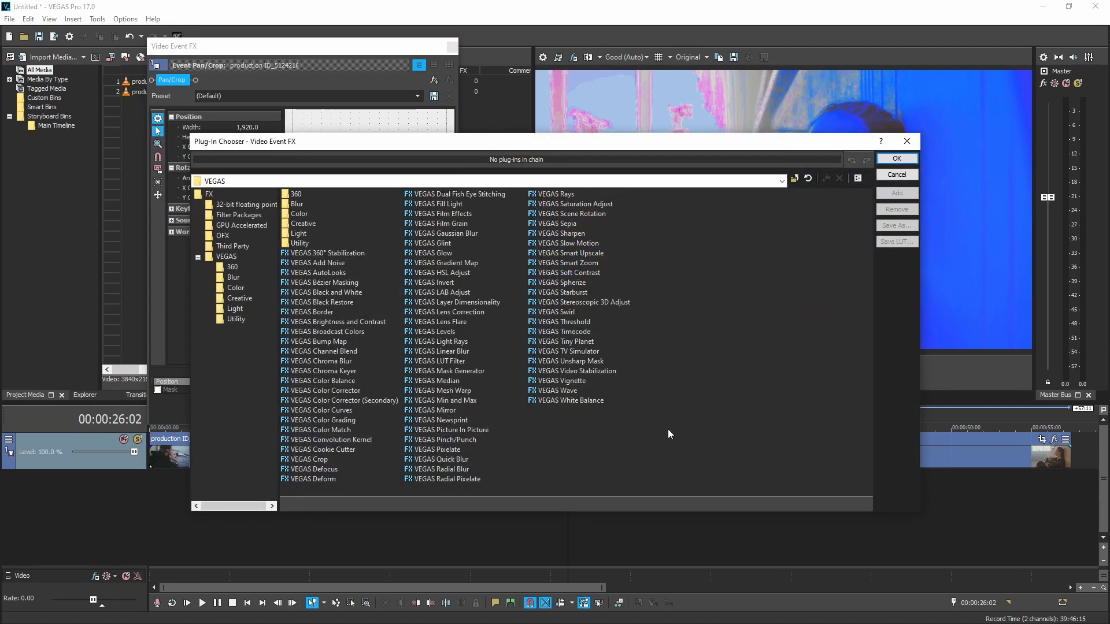
double_click(328, 403)
double_click(328, 404)
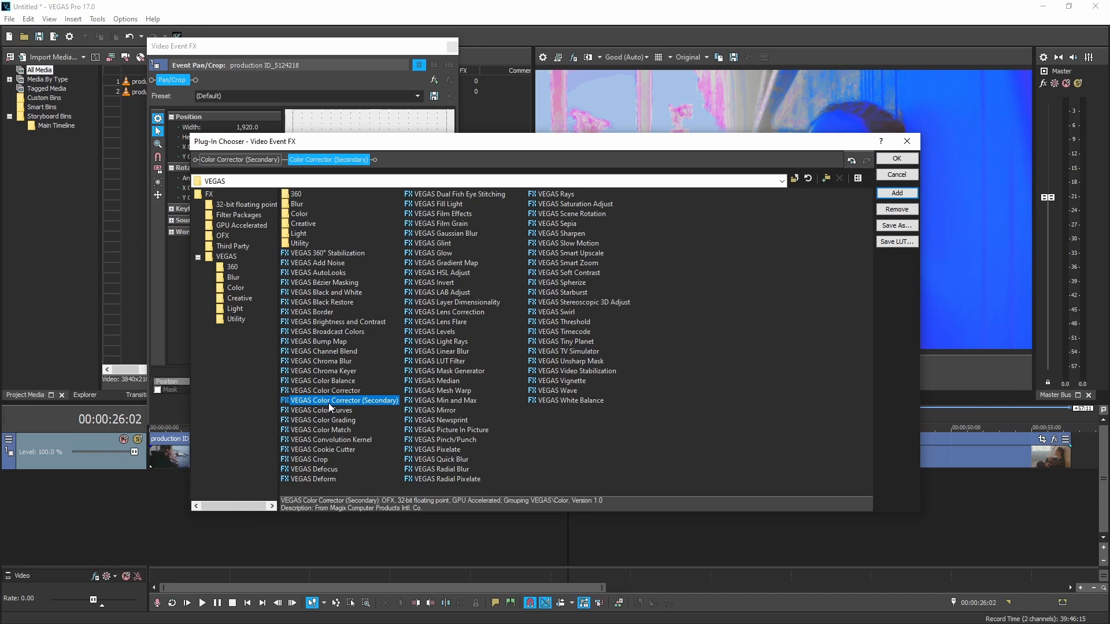
left_click(897, 159)
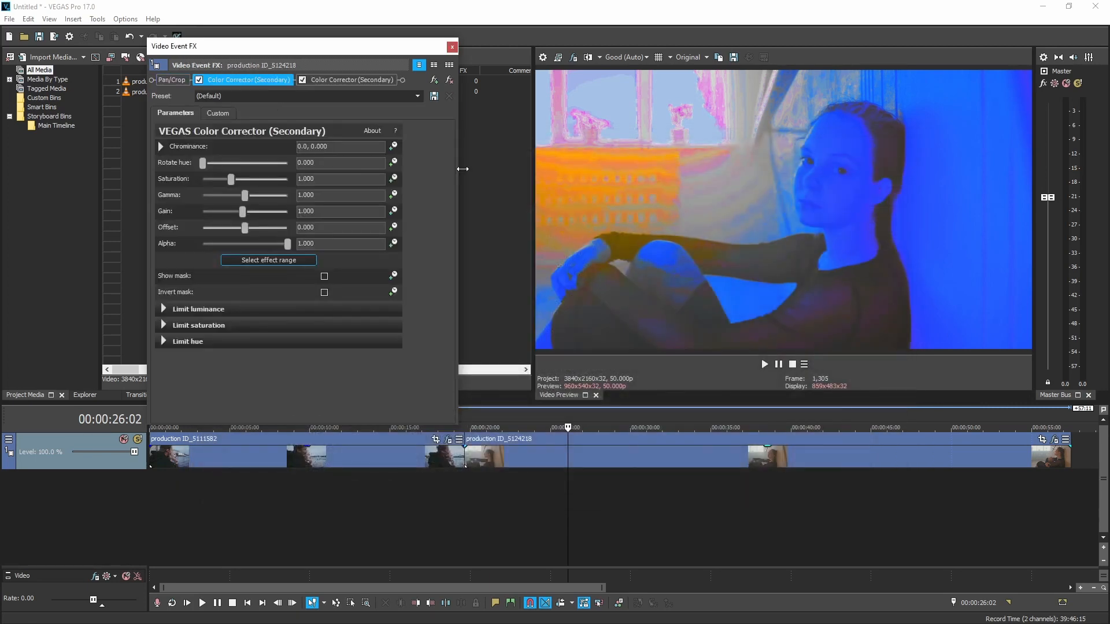
Step: Shift the chrominance of the second clip's first Color Corrector toward red-orange, to about 101.86, 0.2676
left_click(161, 146)
left_click_drag(305, 201, 304, 194)
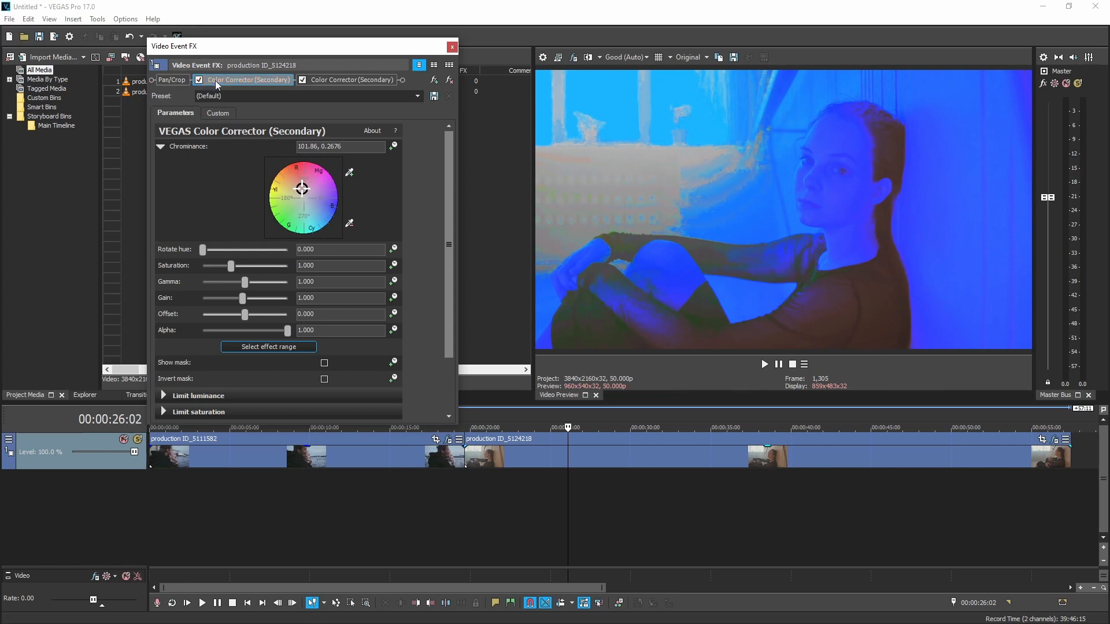
Step: Bypass the Ultra balancer LUT Filter in the video output effects and toggle the split-screen preview for a before-and-after comparison
left_click(573, 59)
left_click(163, 81)
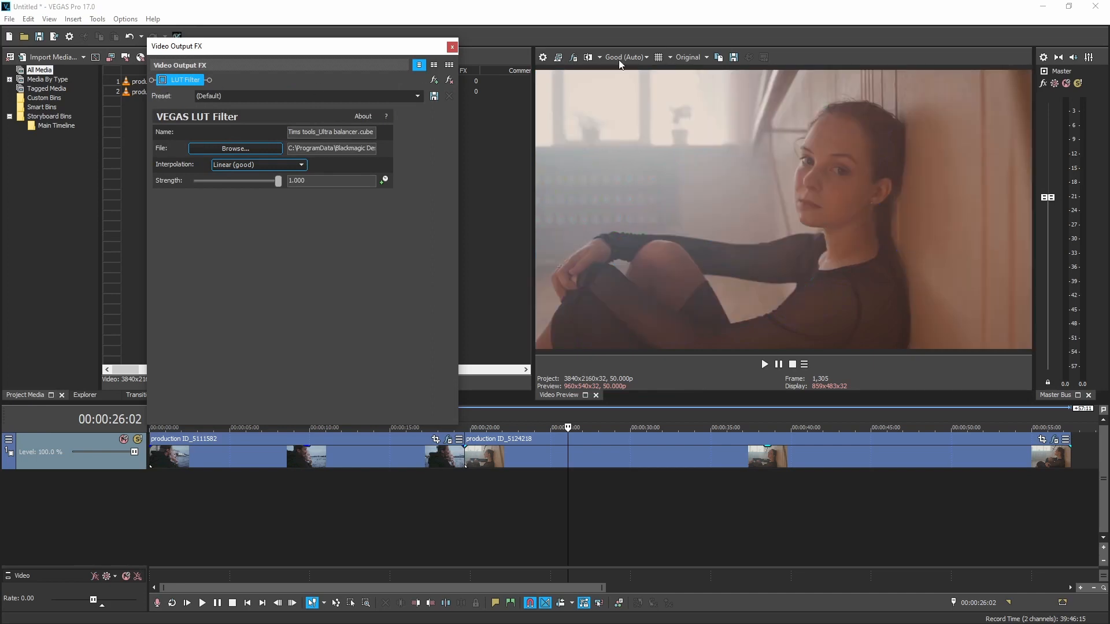
left_click(585, 58)
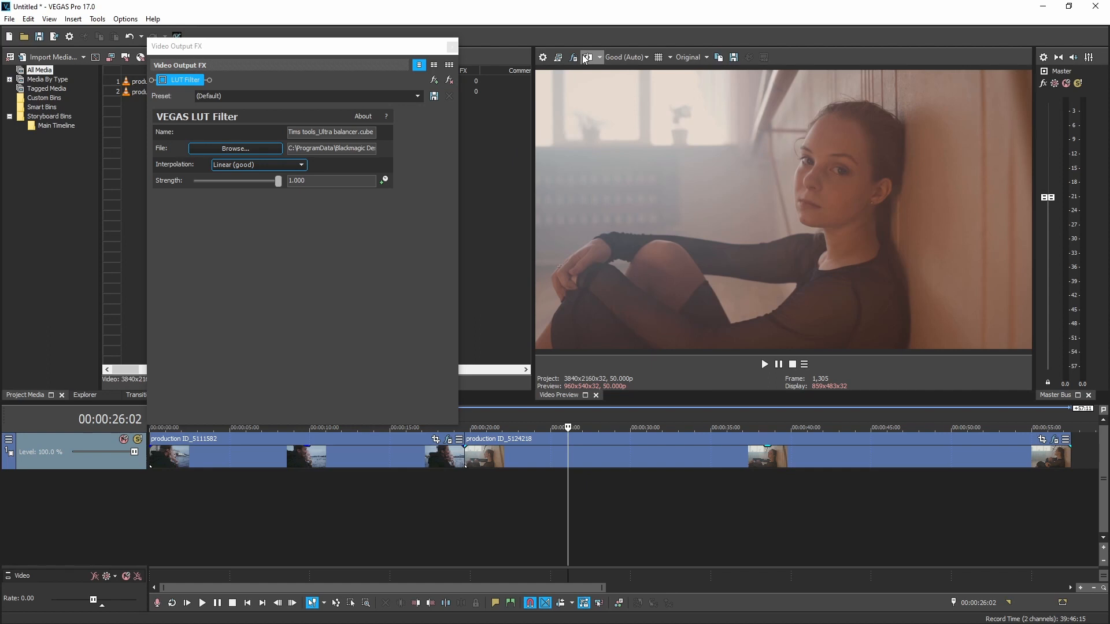
Step: Sample the woman's skin as the effect range of the second clip's second Color Corrector and show the mask
left_click(1056, 443)
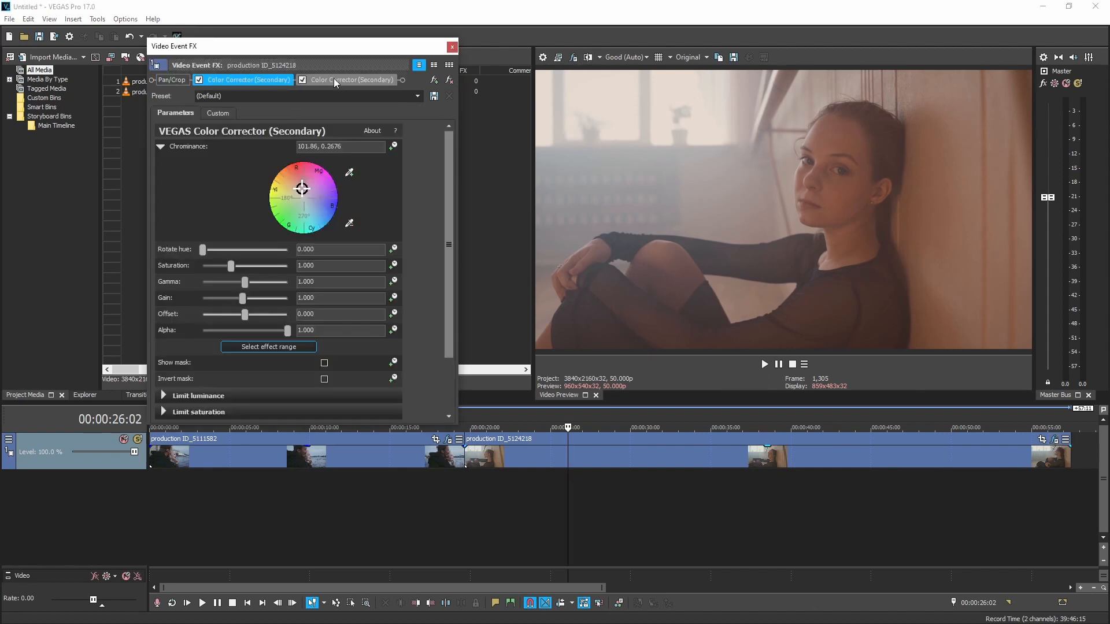
left_click(335, 80)
left_click(267, 263)
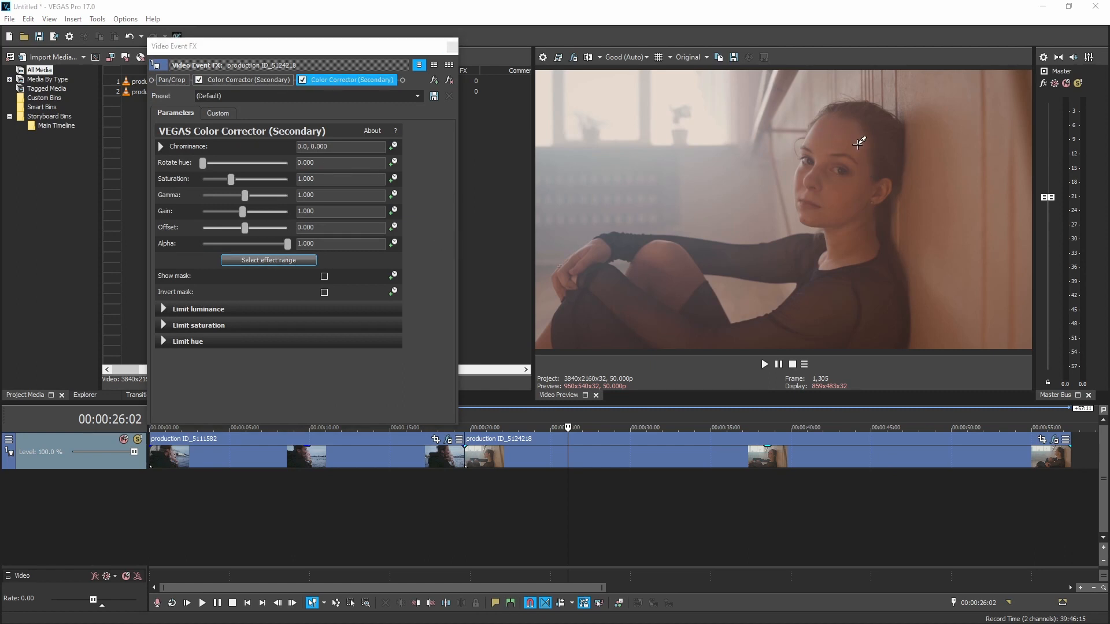
left_click(852, 207)
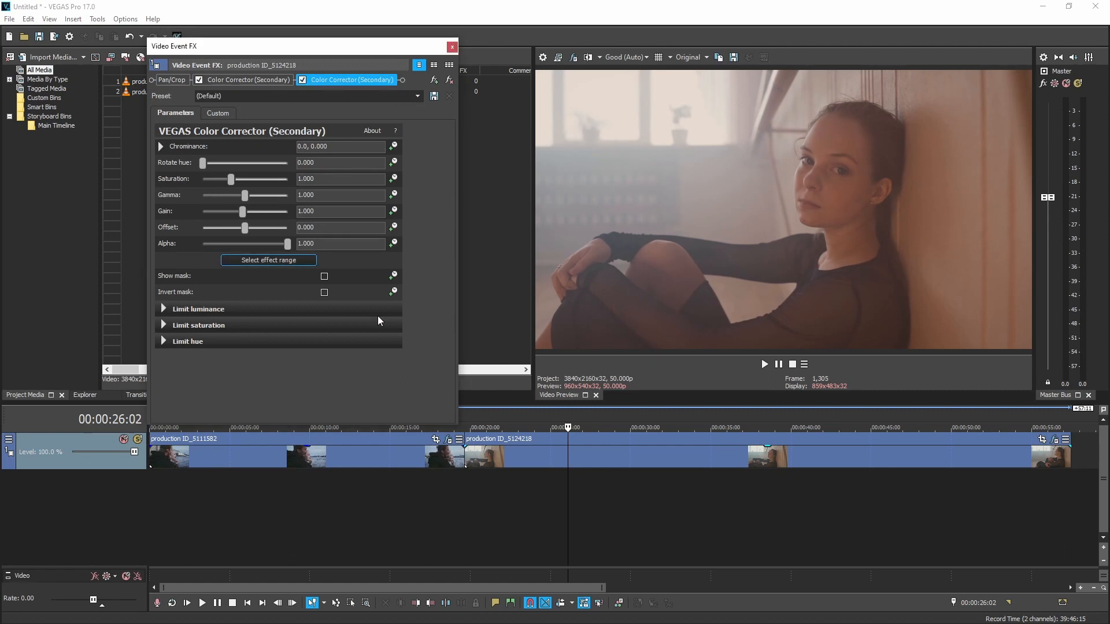
left_click(325, 276)
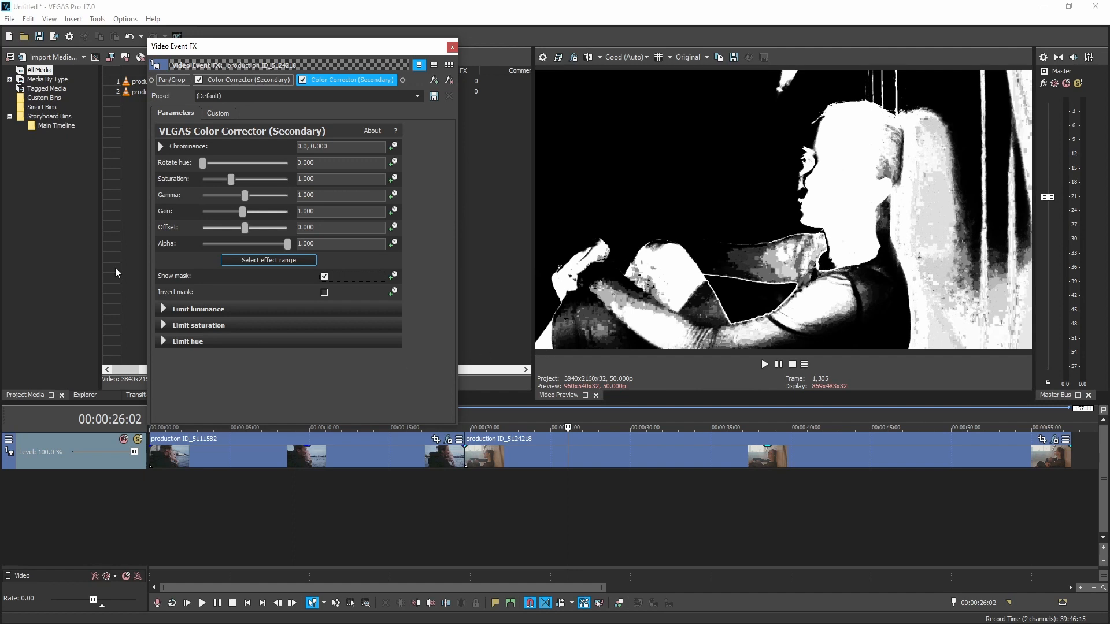
Step: Refine the skin mask's luminance limits with a low of about 83.265 and smoothing of about 19.082
left_click(165, 308)
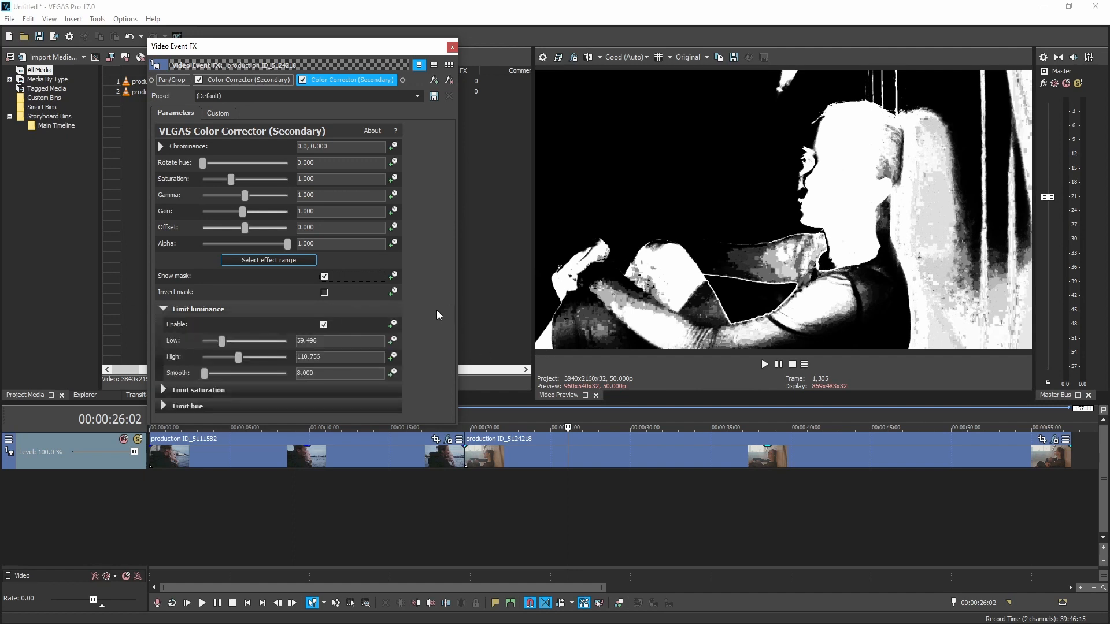
left_click_drag(222, 345, 230, 345)
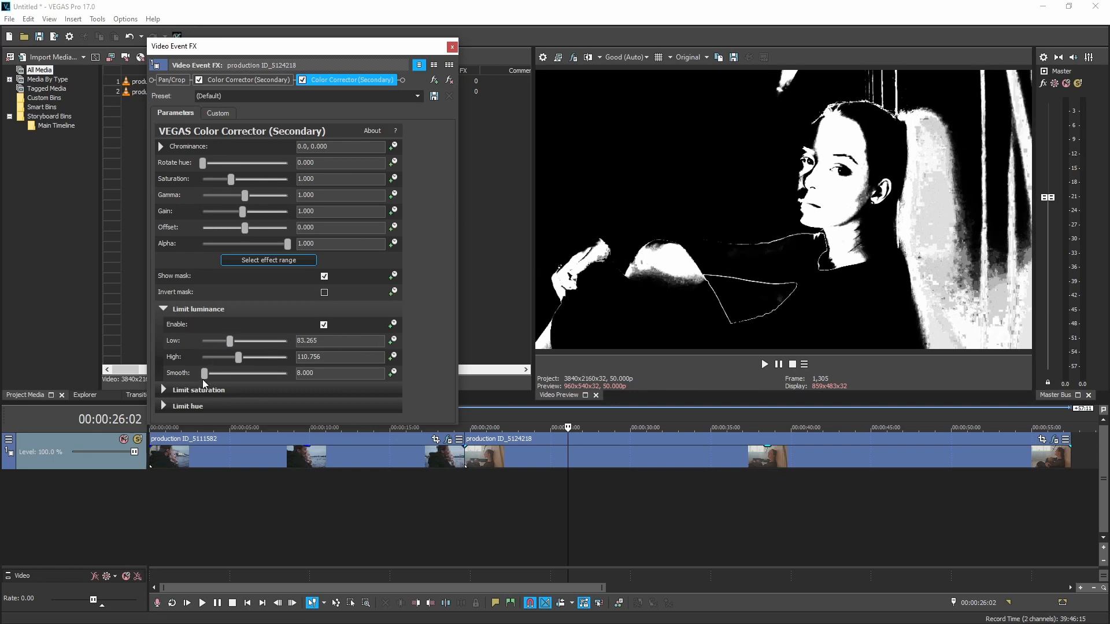
left_click_drag(207, 376, 213, 377)
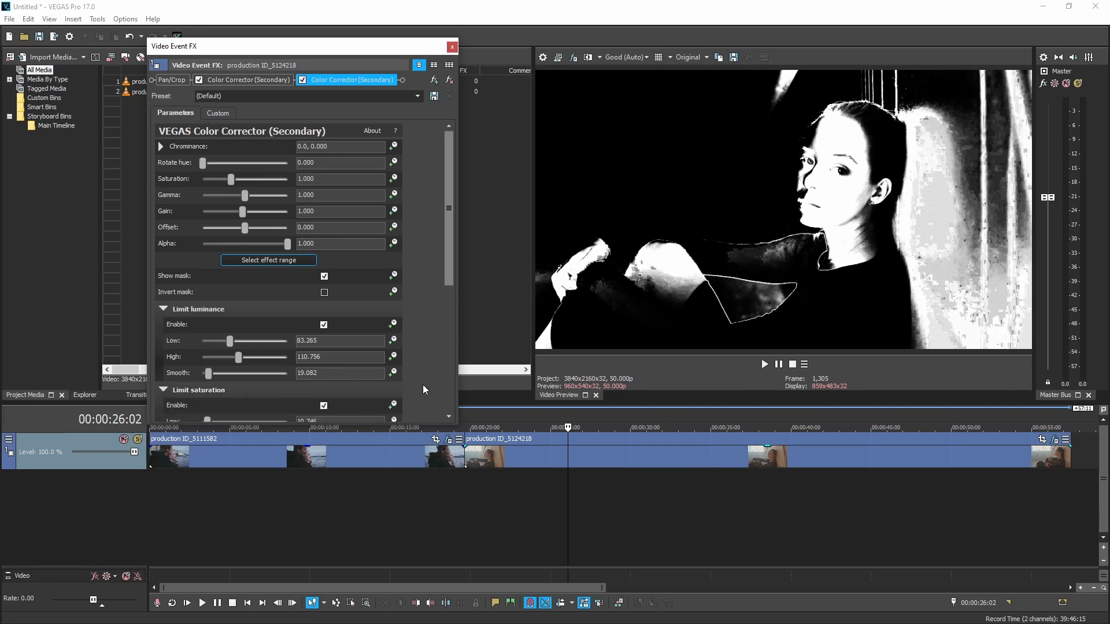
Step: Reduce the skin mask's hue smoothing to about 3.673, then turn off the mask display
scroll(416, 387, "down", 2)
left_click(172, 411)
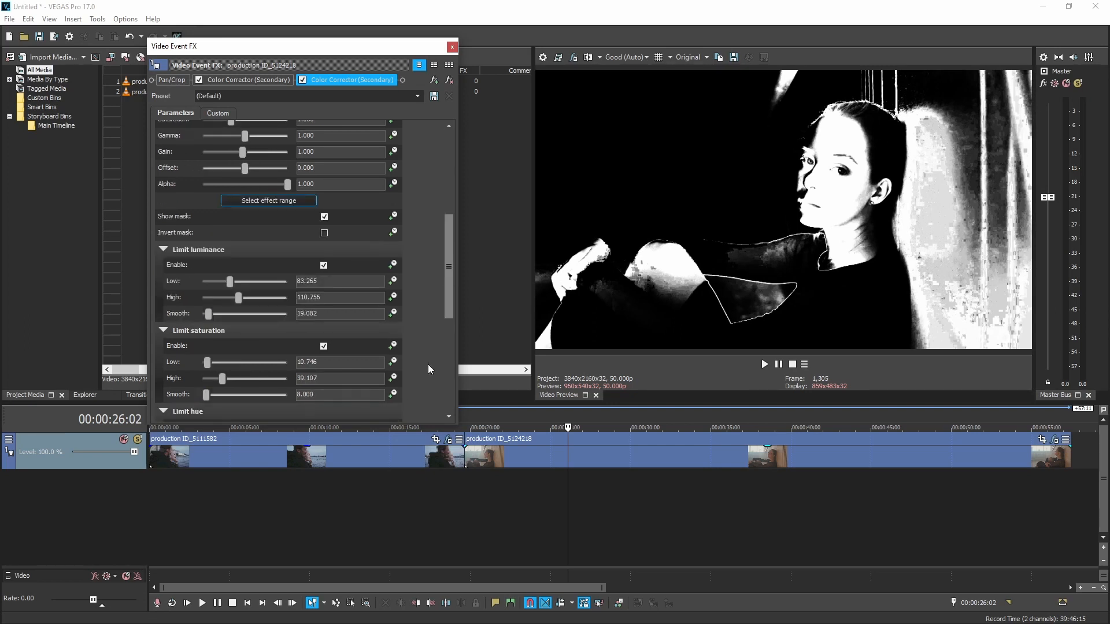
scroll(428, 364, "down", 2)
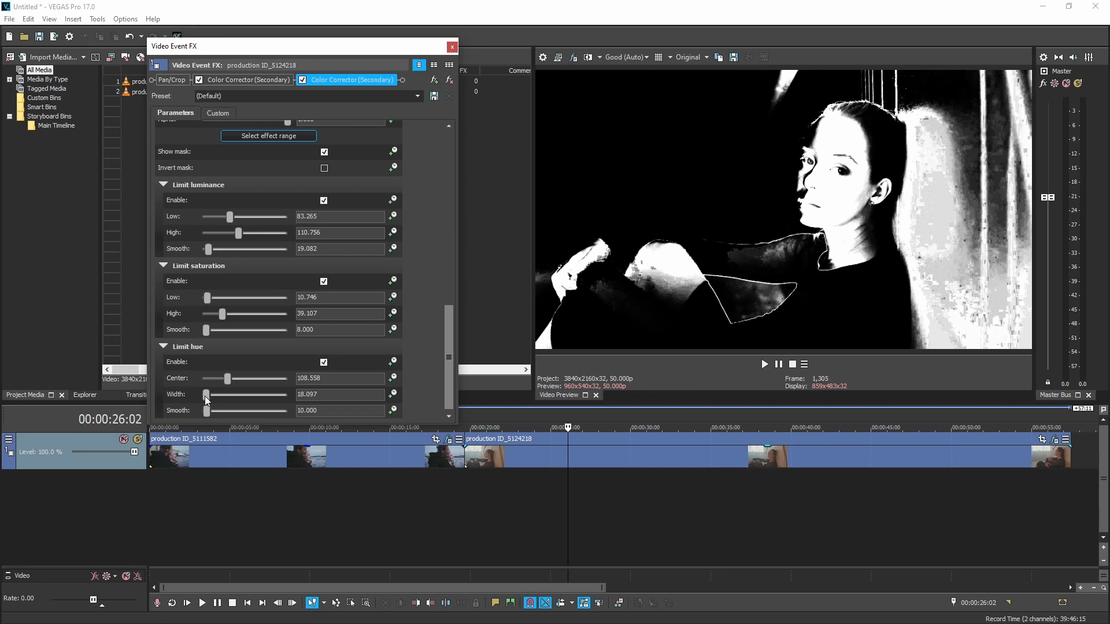
mouse_move(207, 413)
left_mouse_down()
mouse_move(233, 414)
mouse_move(203, 414)
left_mouse_up()
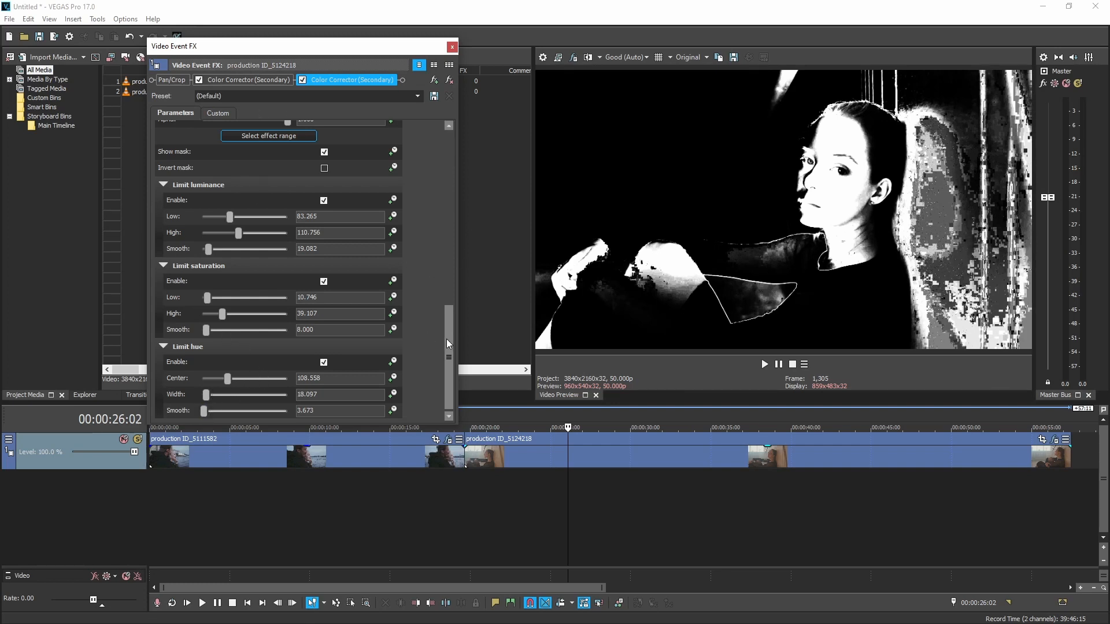
left_click_drag(446, 338, 447, 162)
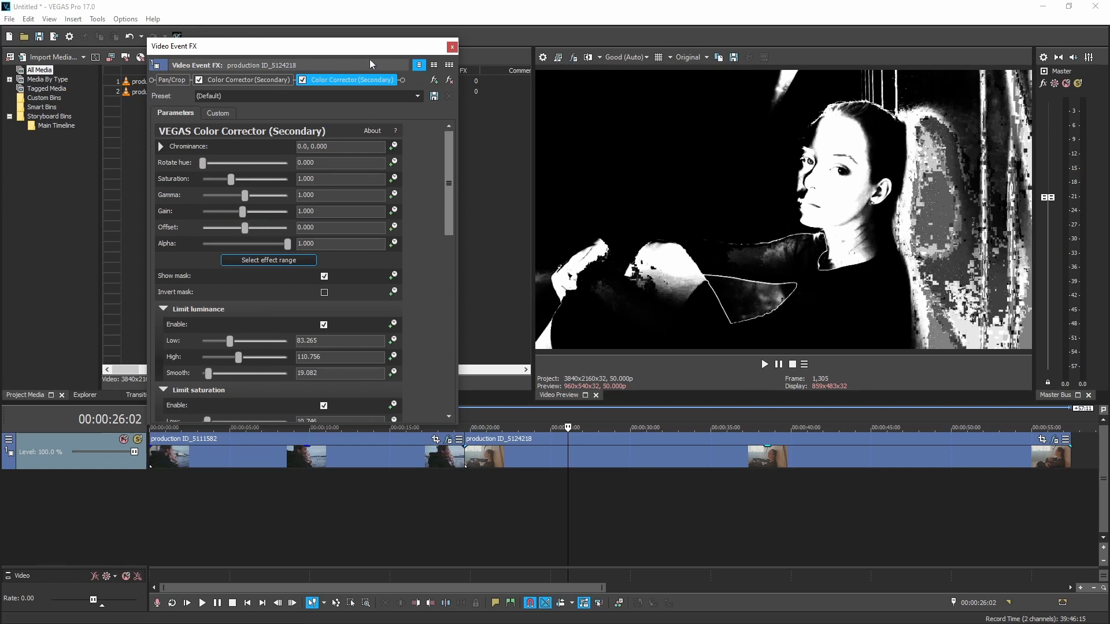
left_click(324, 277)
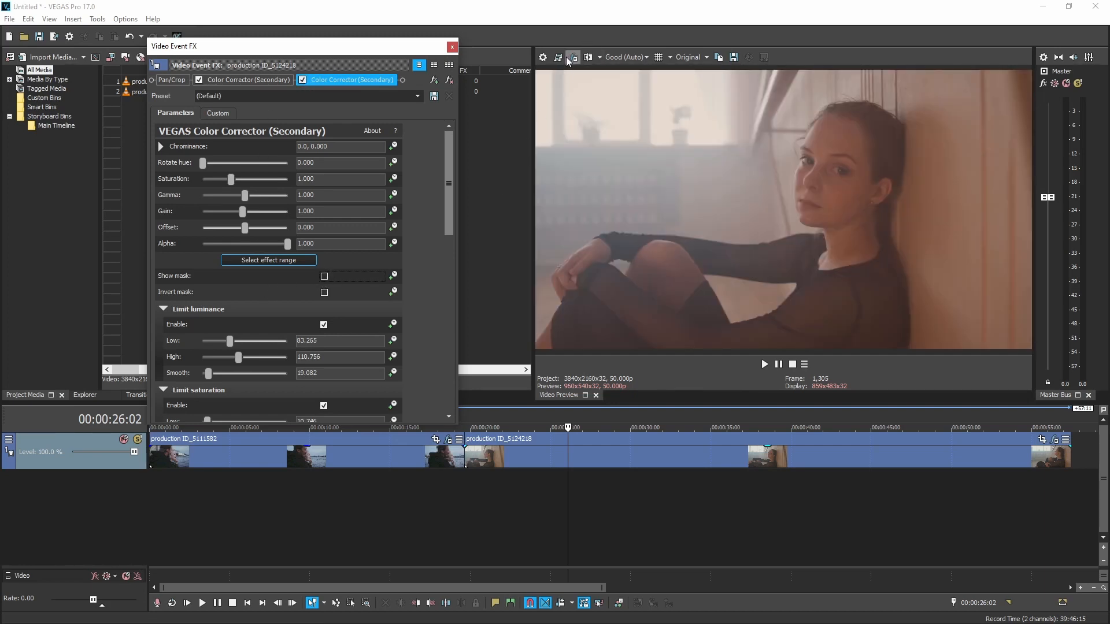
Step: Load Tims Tools_Super Skin.cube into the video output LUT Filter and enable the filter
left_click(587, 57)
left_click(239, 148)
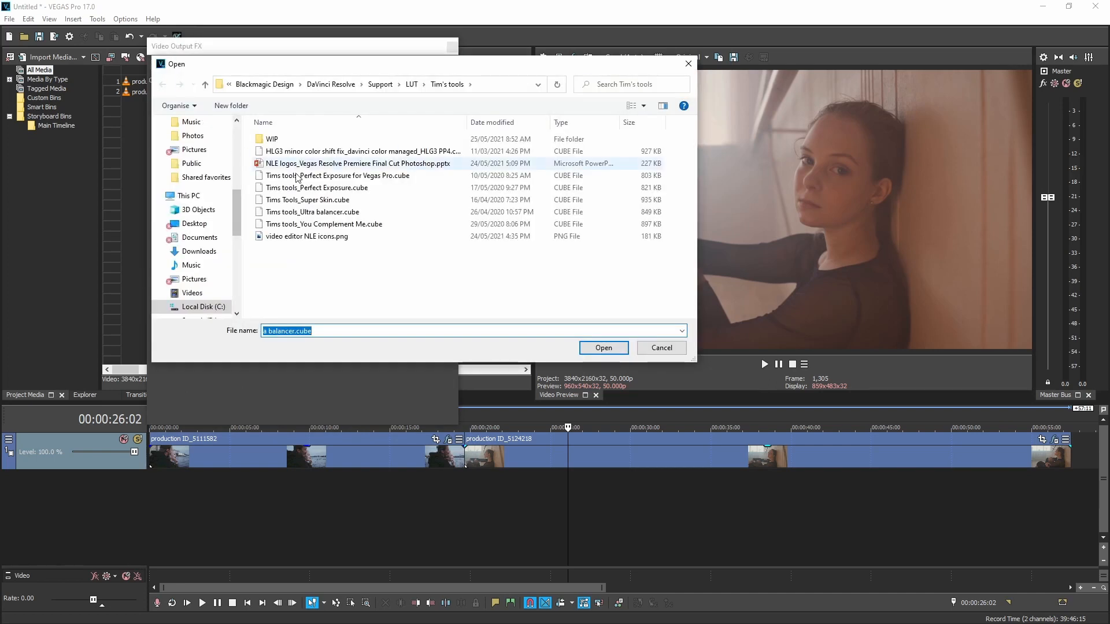
double_click(327, 200)
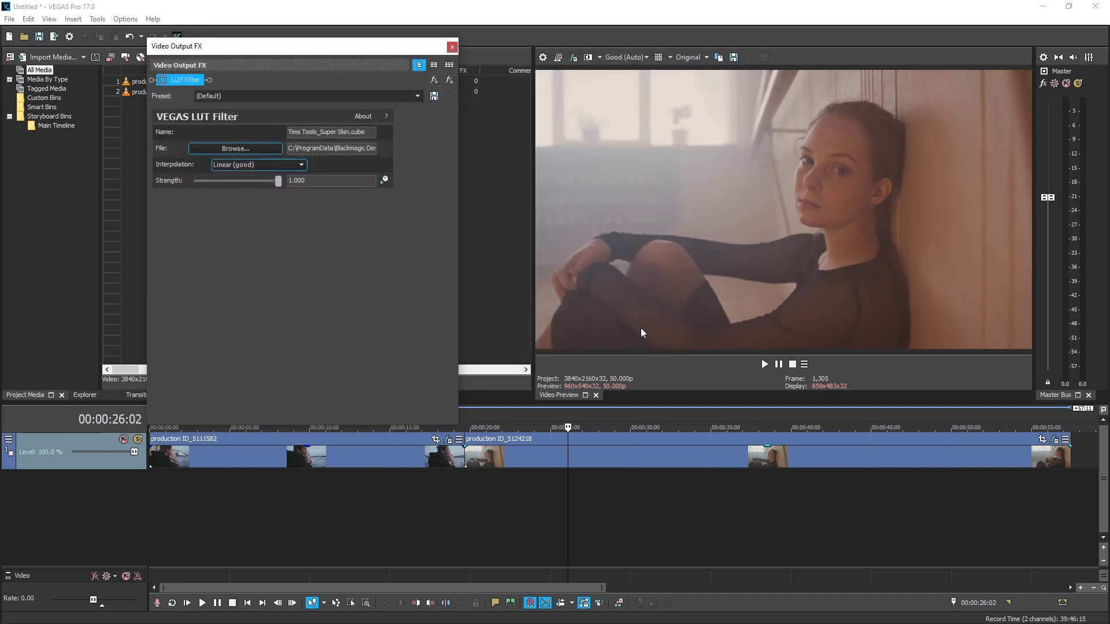
left_click(163, 81)
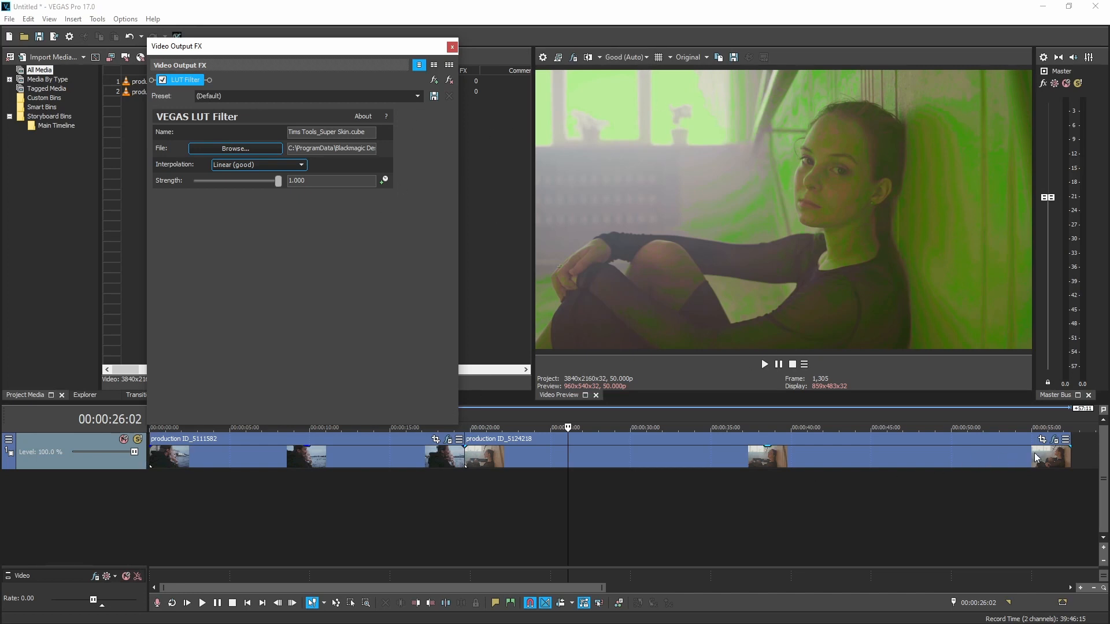
Step: Shift the chrominance of the second clip's second Color Corrector toward orange-yellow, to about 147.59, 0.2369
left_click(1055, 440)
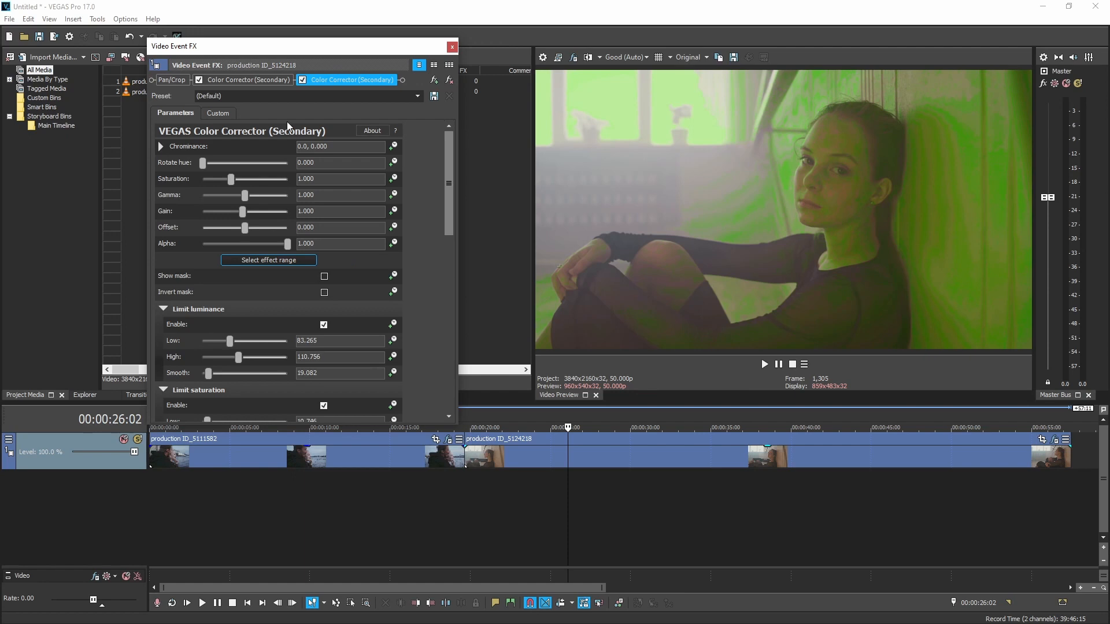
left_click(161, 147)
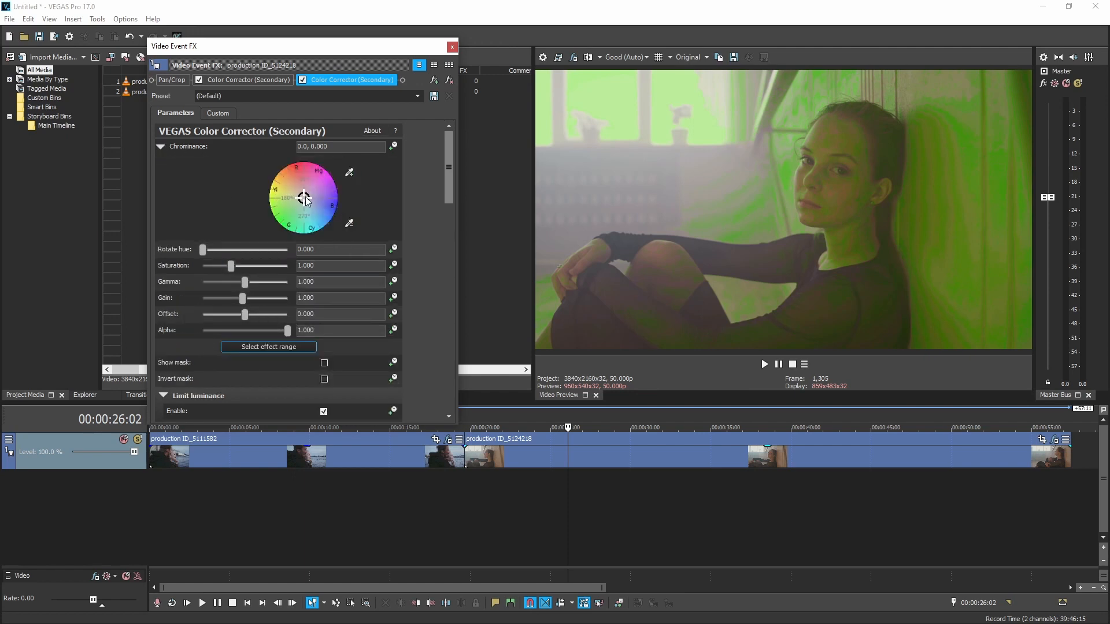
left_click_drag(305, 200, 298, 196)
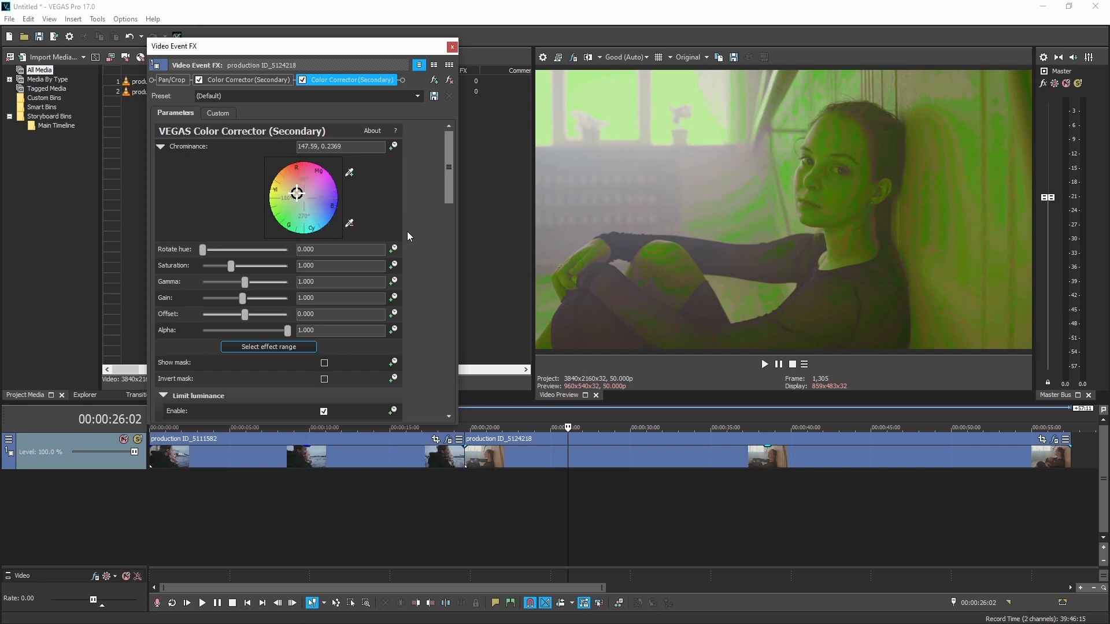
Step: Bypass the Super Skin LUT Filter in the video output effects and toggle the split-screen preview to compare the skin correction
left_click(587, 57)
left_click(162, 80)
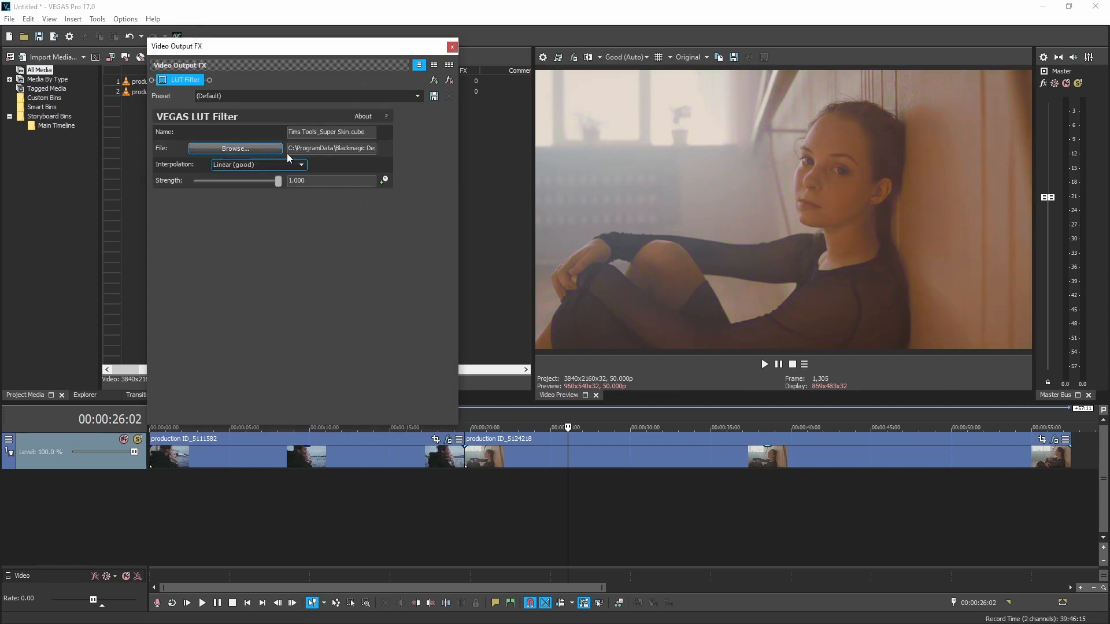
left_click(589, 57)
left_click(589, 57)
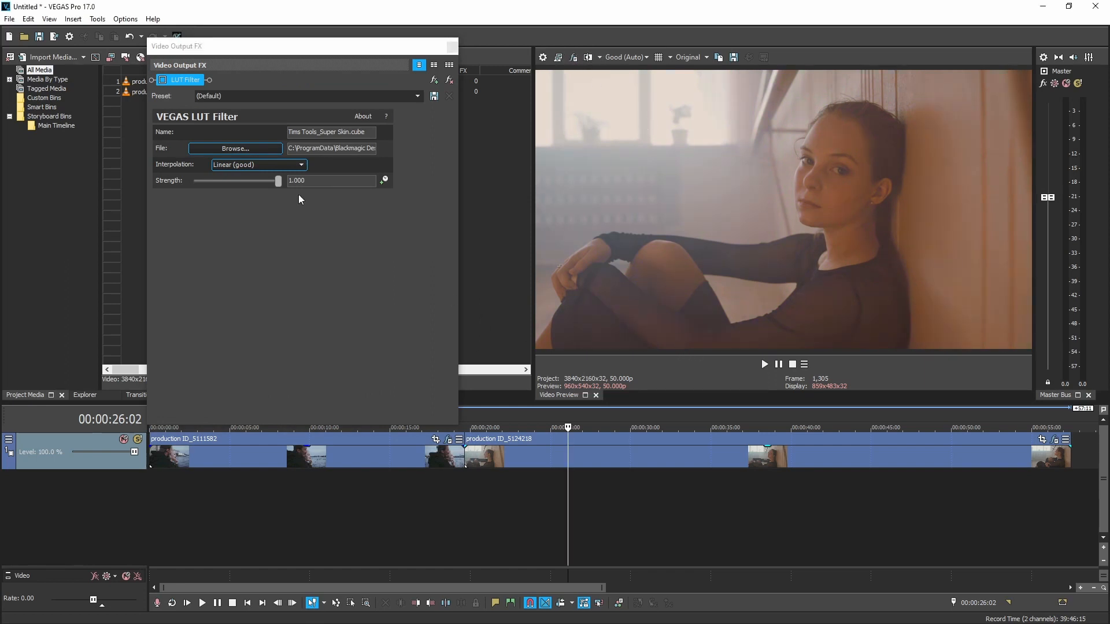
Step: Compare the second clip with both Color Correctors disabled and re-enabled, then close its effects window
left_click(1055, 440)
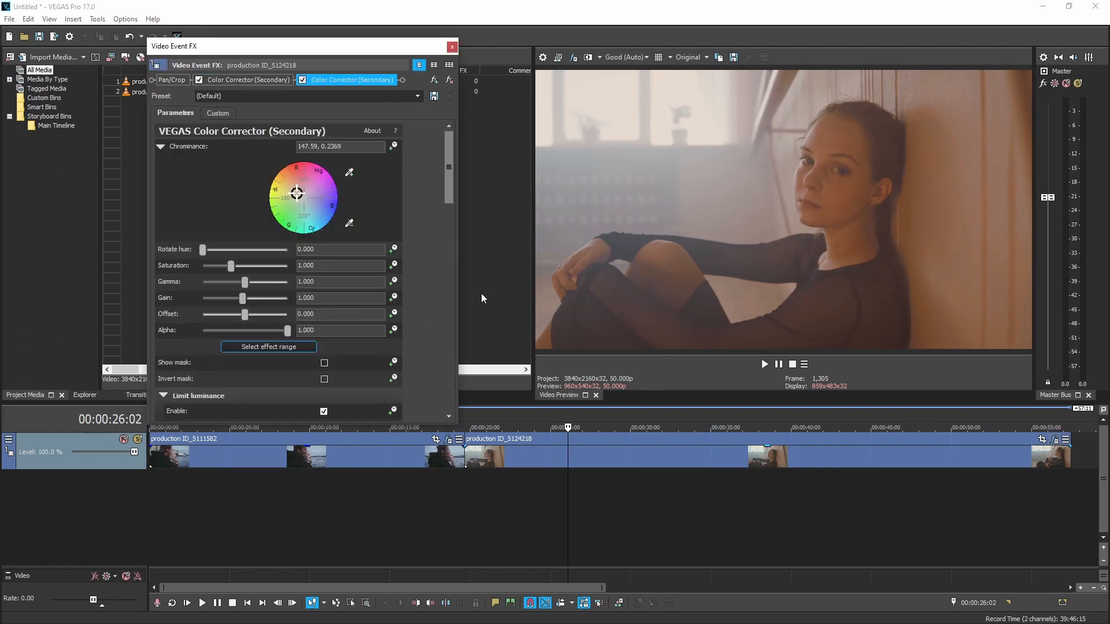
left_click(302, 80)
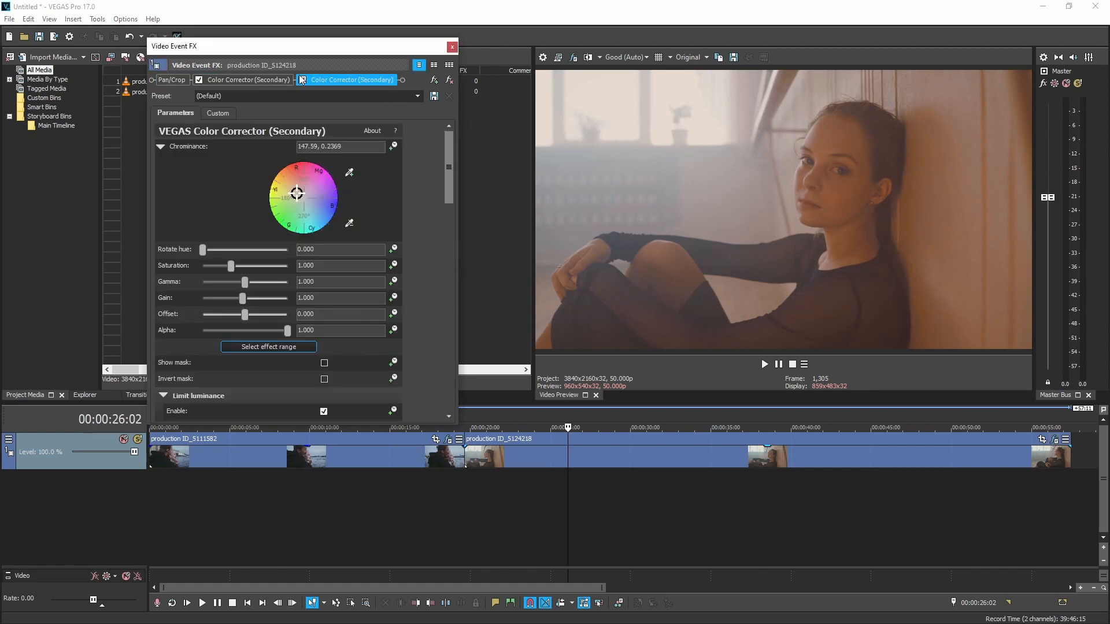
left_click(199, 81)
left_click(199, 80)
left_click(302, 80)
left_click(452, 46)
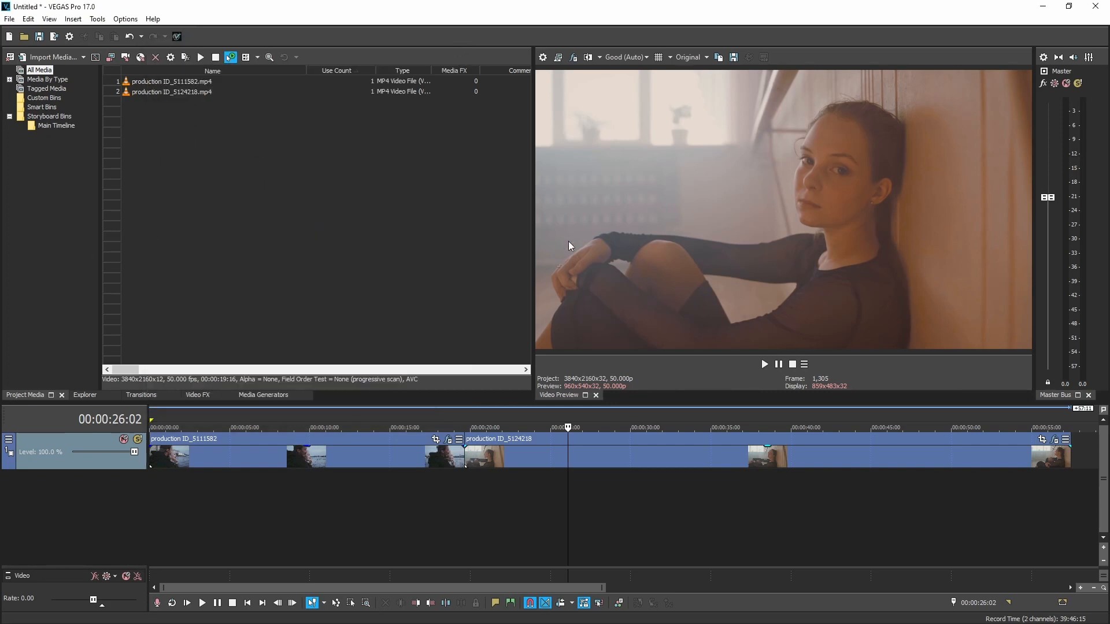